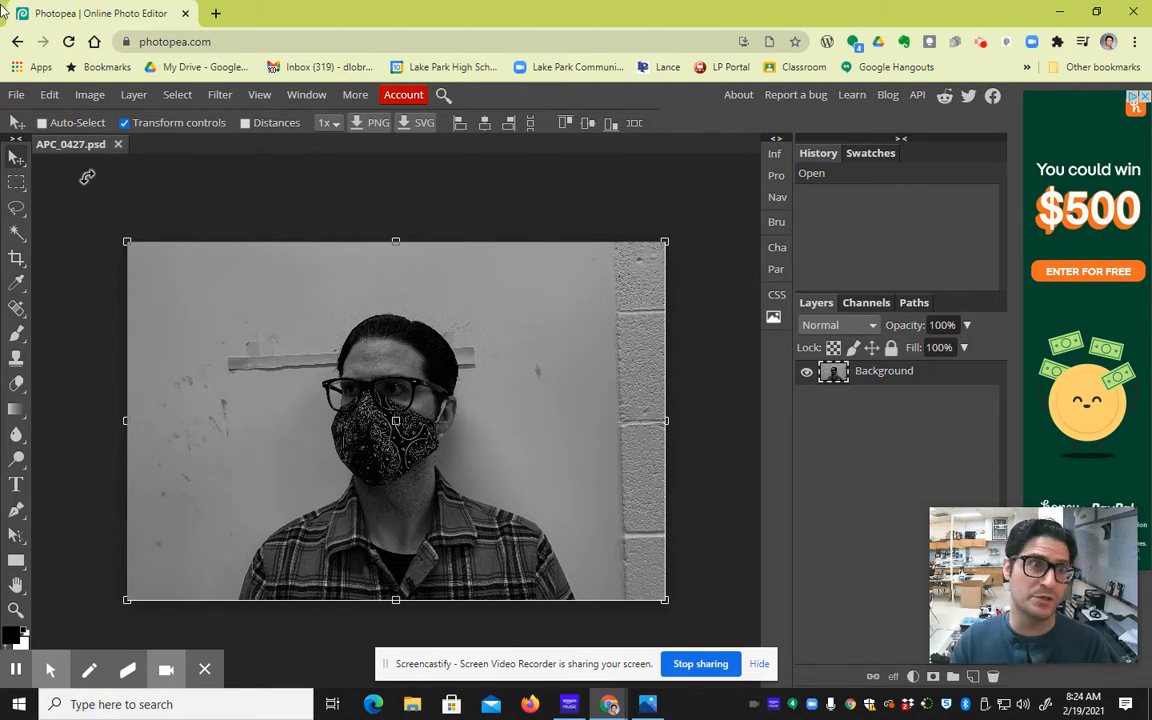
Open the drawing IMG_8368 from the Downloads folder as a second document.
left_click(16, 94)
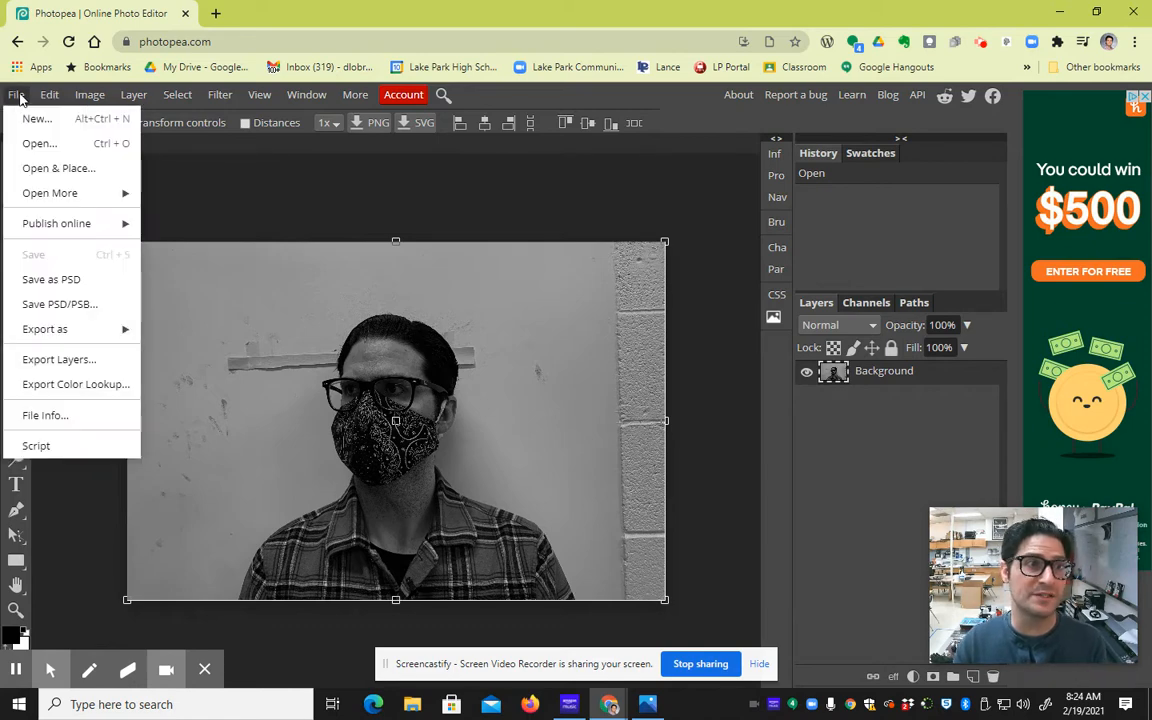
left_click(52, 145)
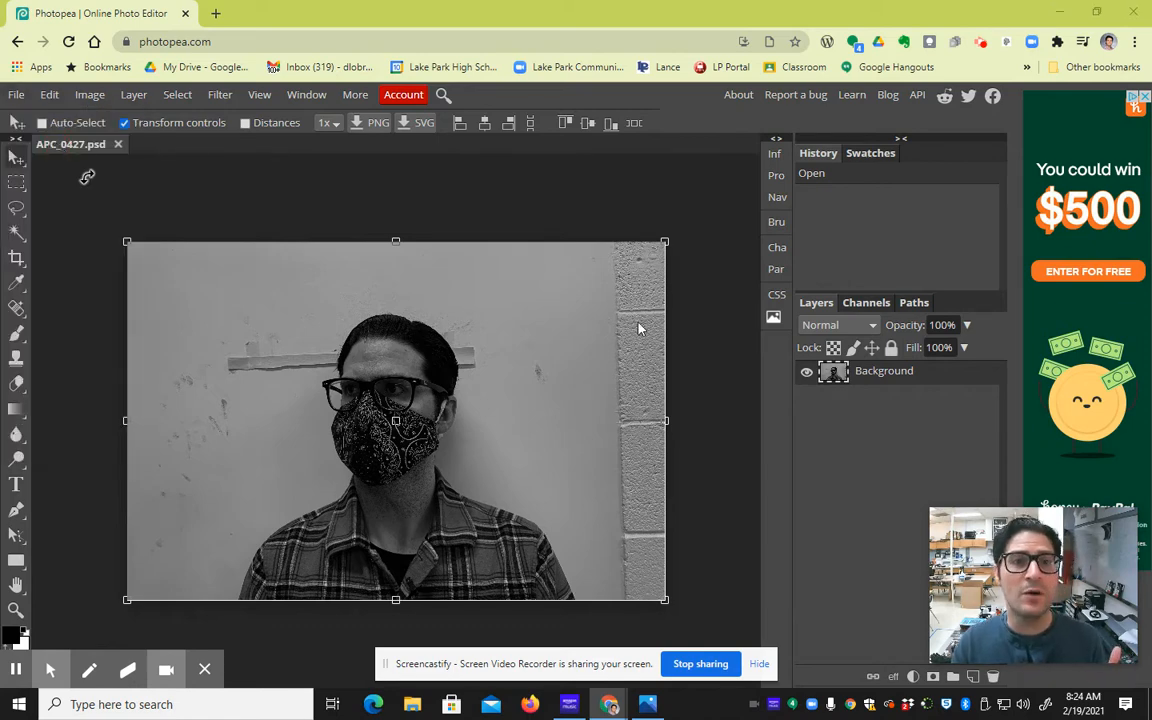
scroll(410, 225, "down", 2)
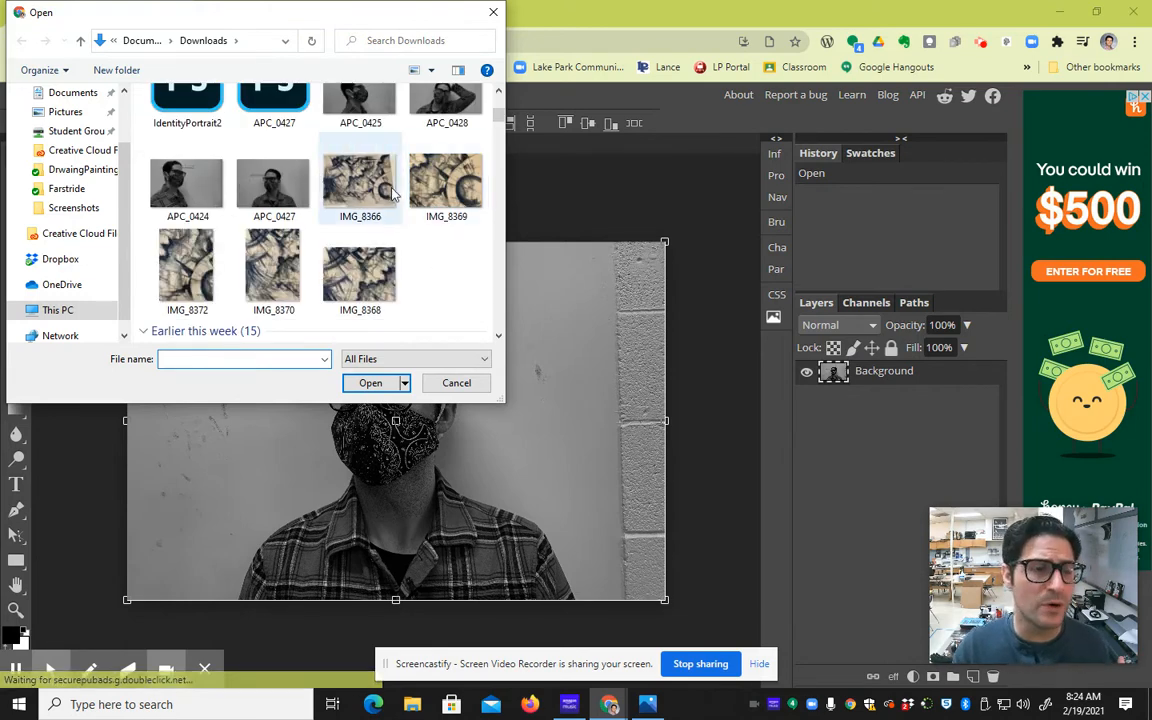
left_click(368, 289)
left_click(368, 383)
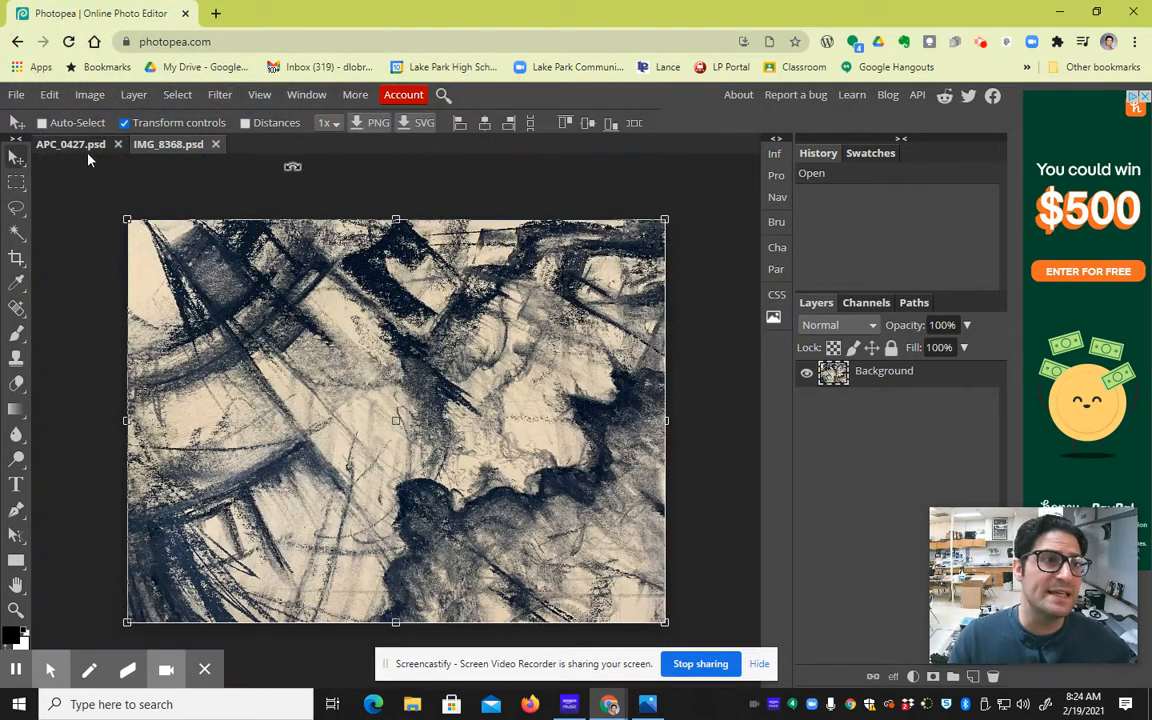
Copy the Background layer of IMG_8368.psd into the APC_0427.psd portrait document.
left_click(74, 146)
left_click(170, 146)
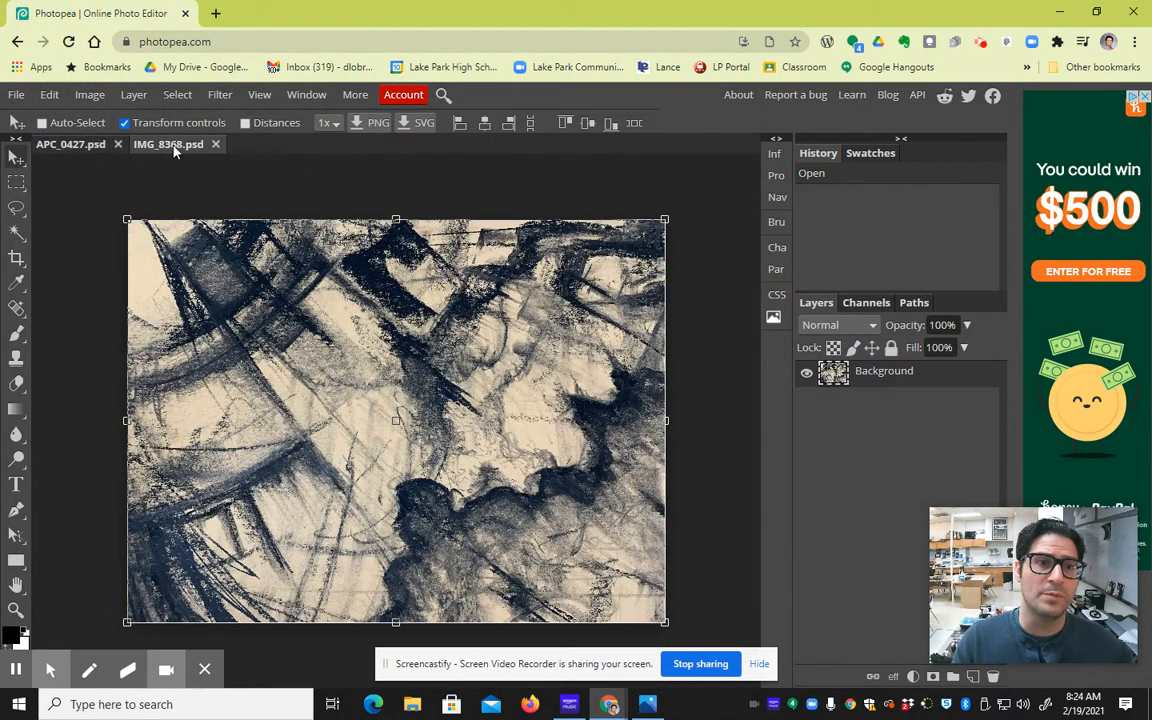
left_click(82, 146)
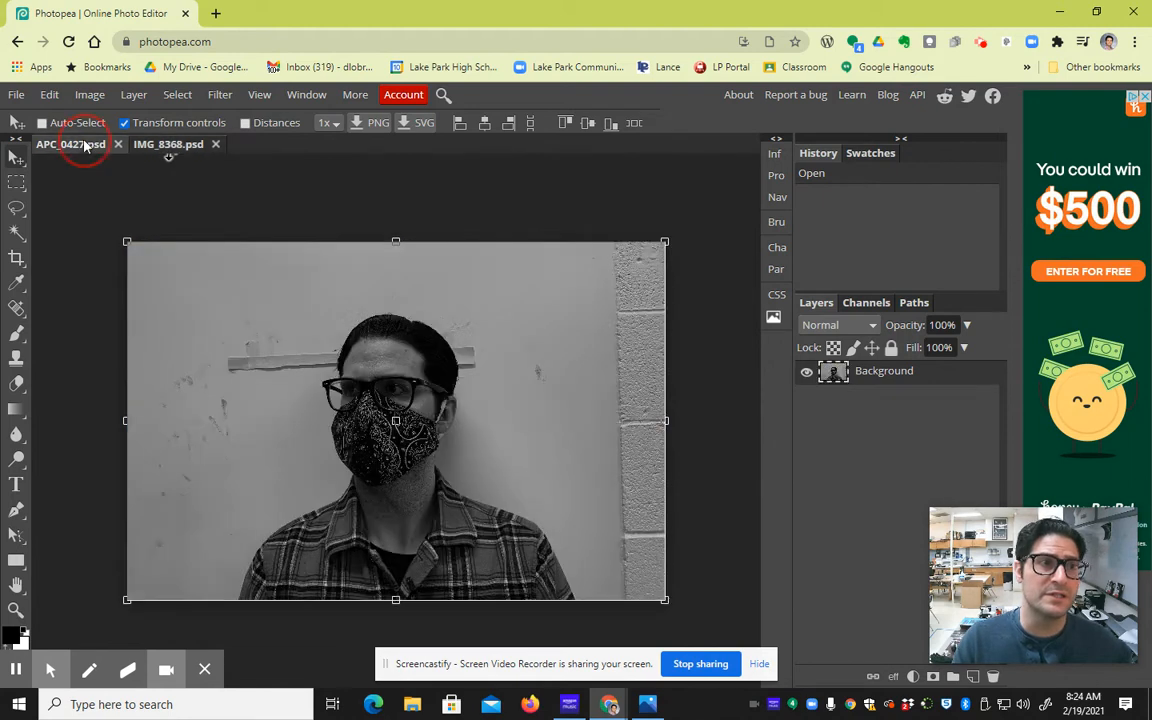
left_click(158, 148)
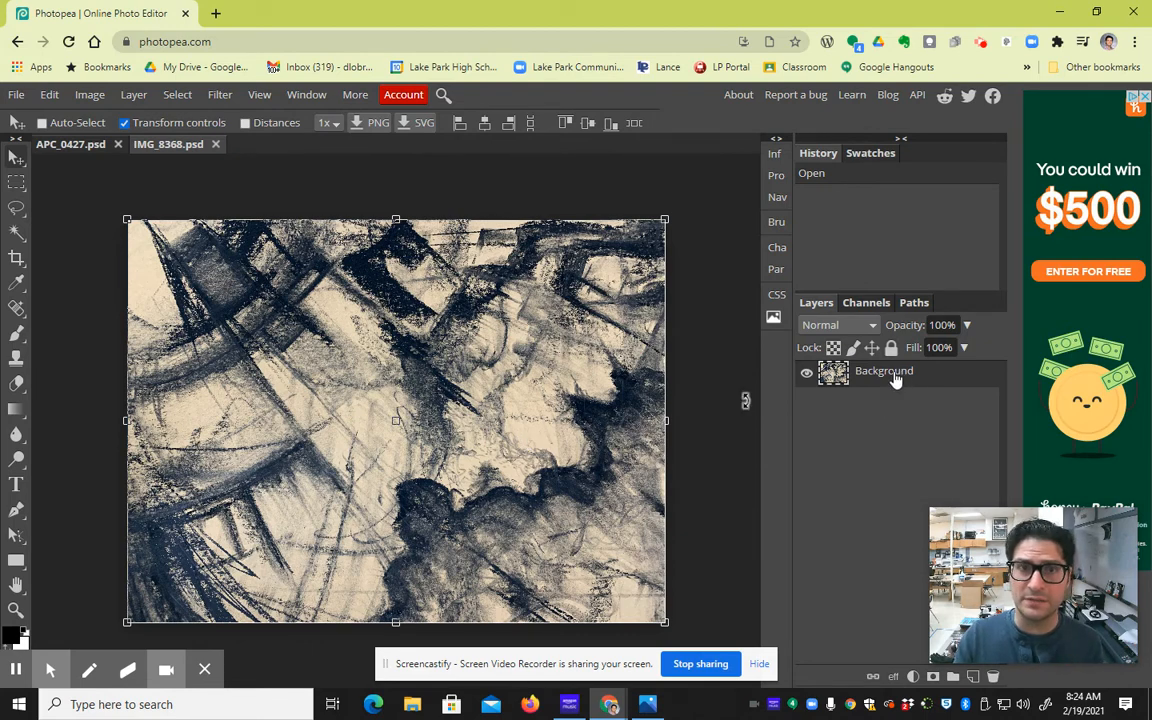
left_click_drag(897, 377, 92, 147)
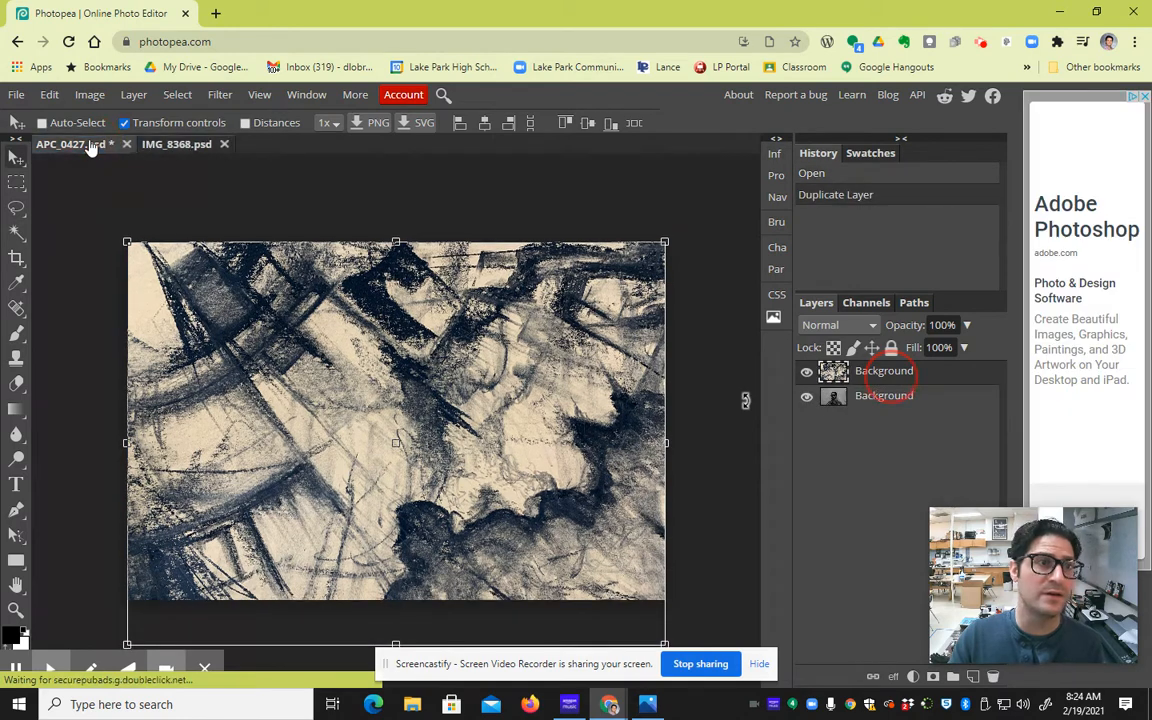
Move the drawing layer upward so it covers the whole portrait canvas.
left_click(380, 305)
left_click(15, 158)
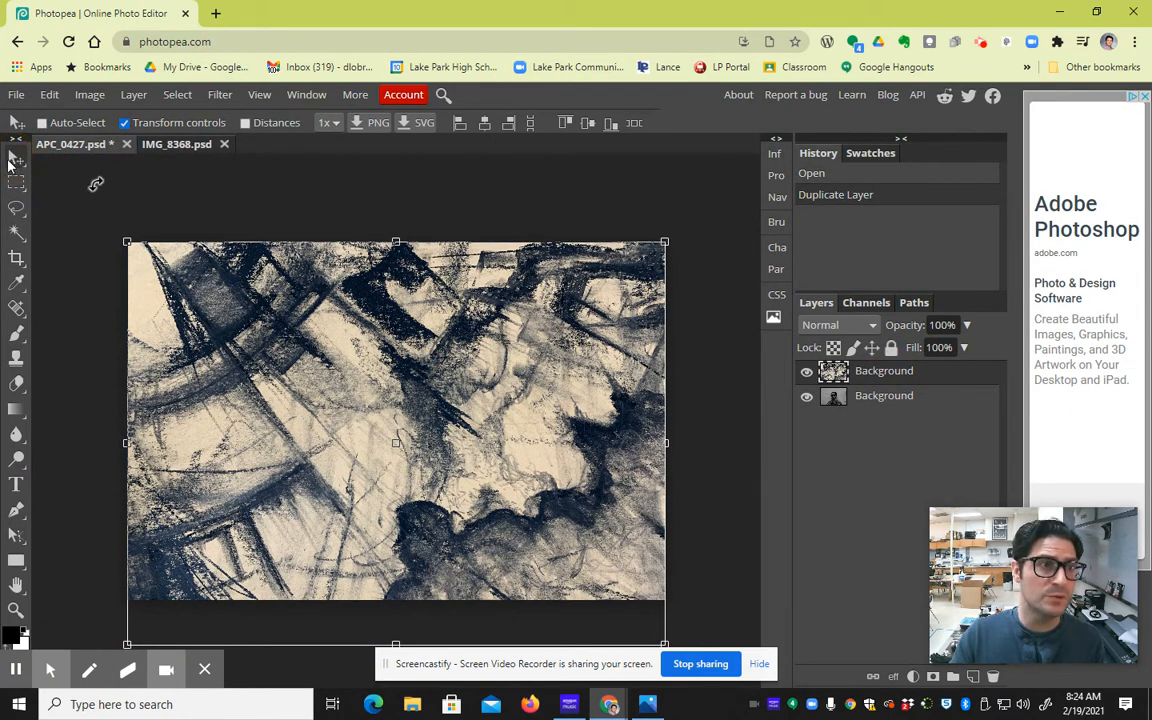
mouse_move(356, 393)
left_mouse_down()
mouse_move(386, 378)
mouse_move(373, 402)
left_mouse_up()
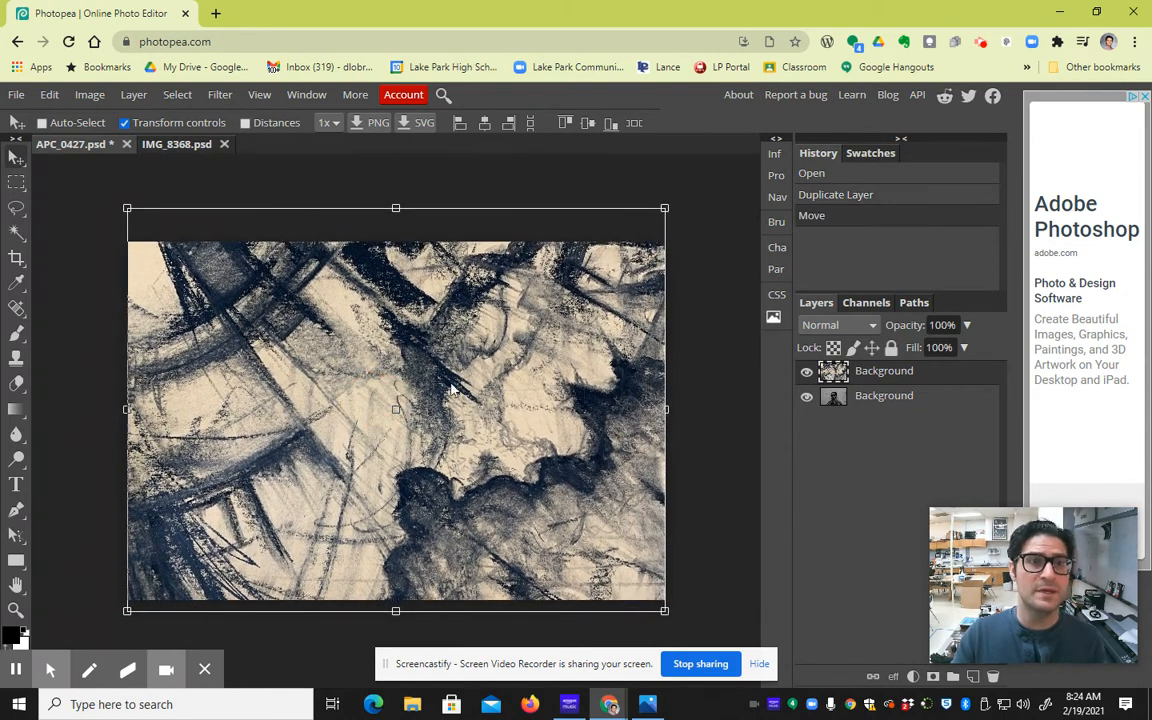
Compare the drawing and portrait layers by selecting each in turn and switching the drawing layer's visibility off and on.
left_click(929, 402)
left_click(918, 380)
left_click(918, 398)
left_click(917, 380)
left_click(917, 402)
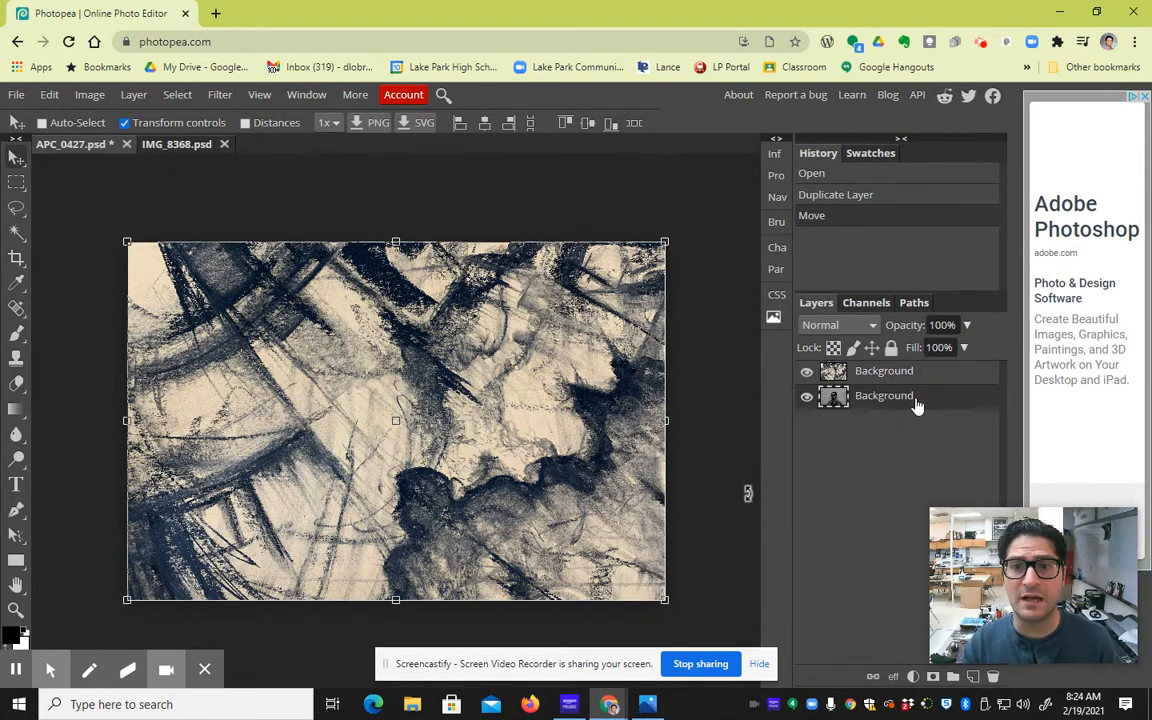
left_click(838, 371)
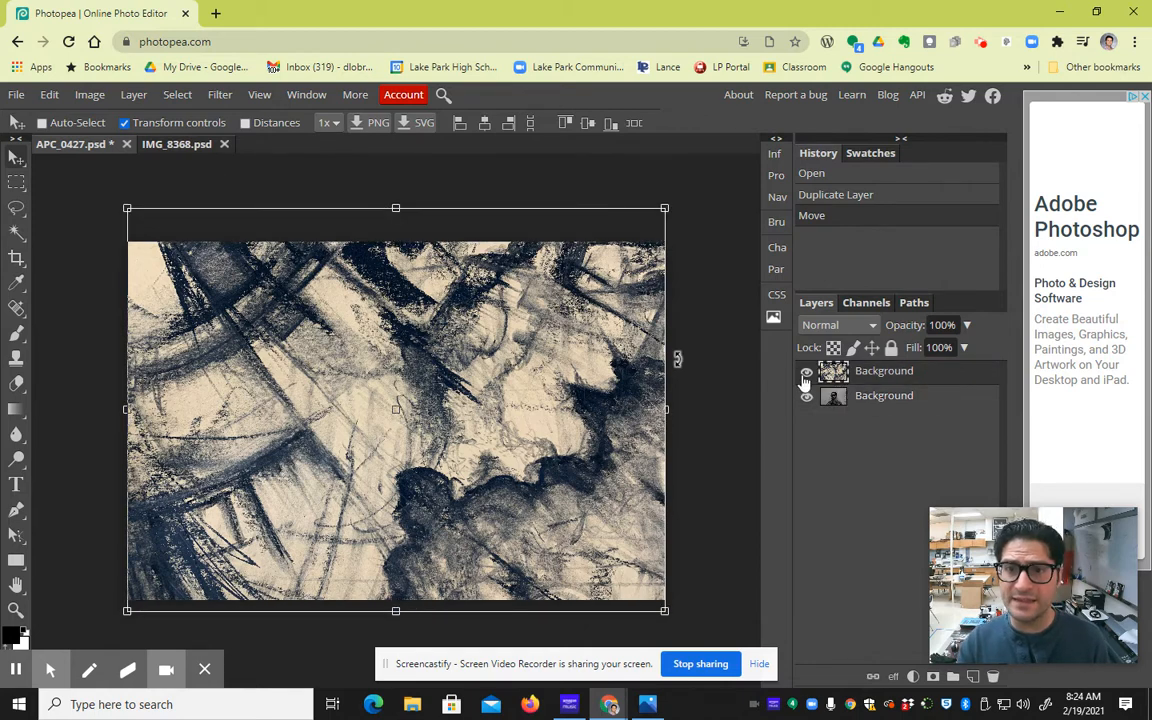
left_click(806, 373)
left_click(806, 373)
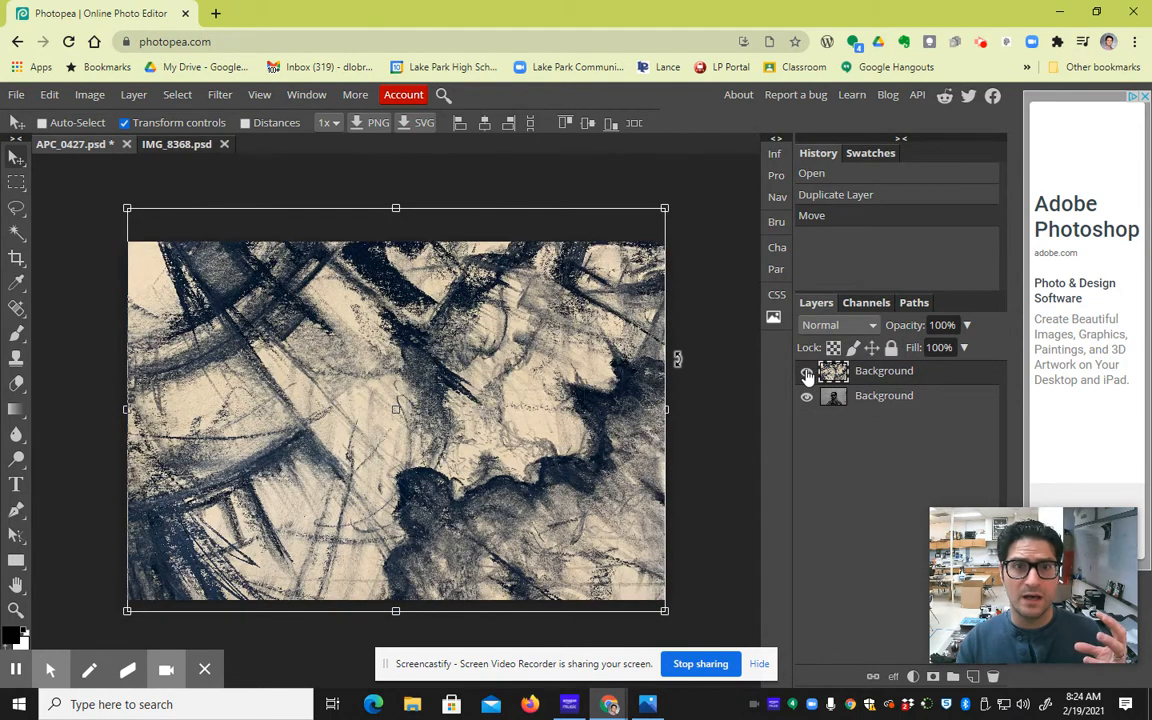
left_click(806, 374)
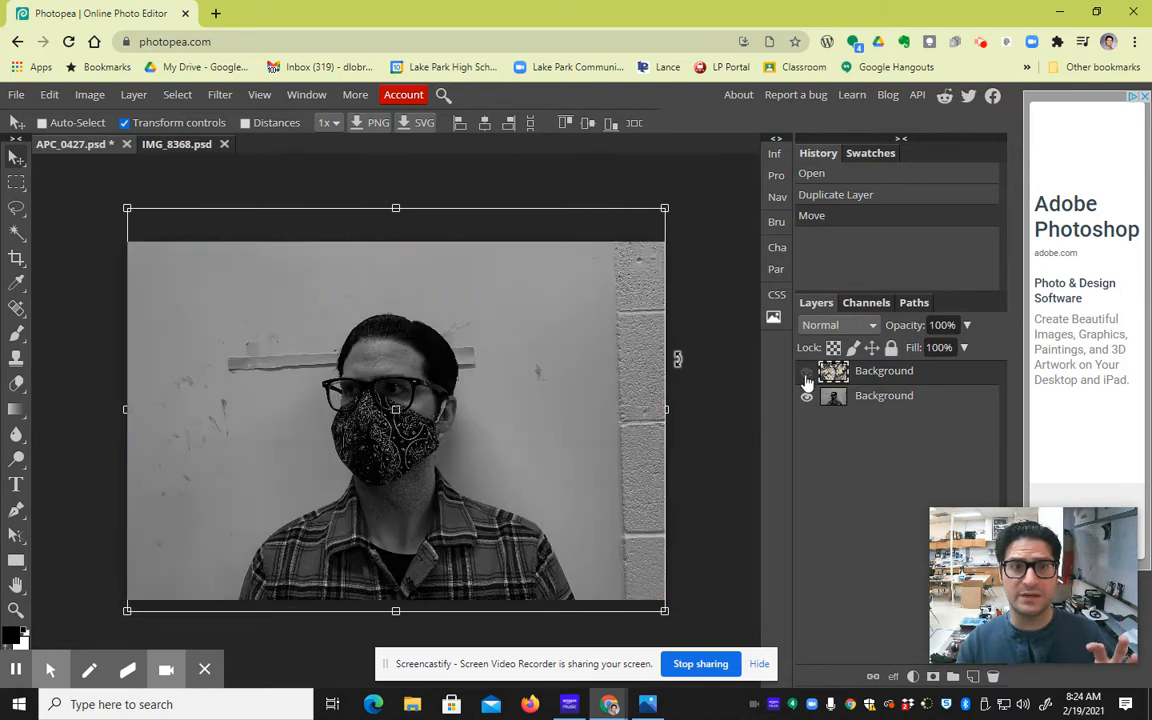
left_click(806, 374)
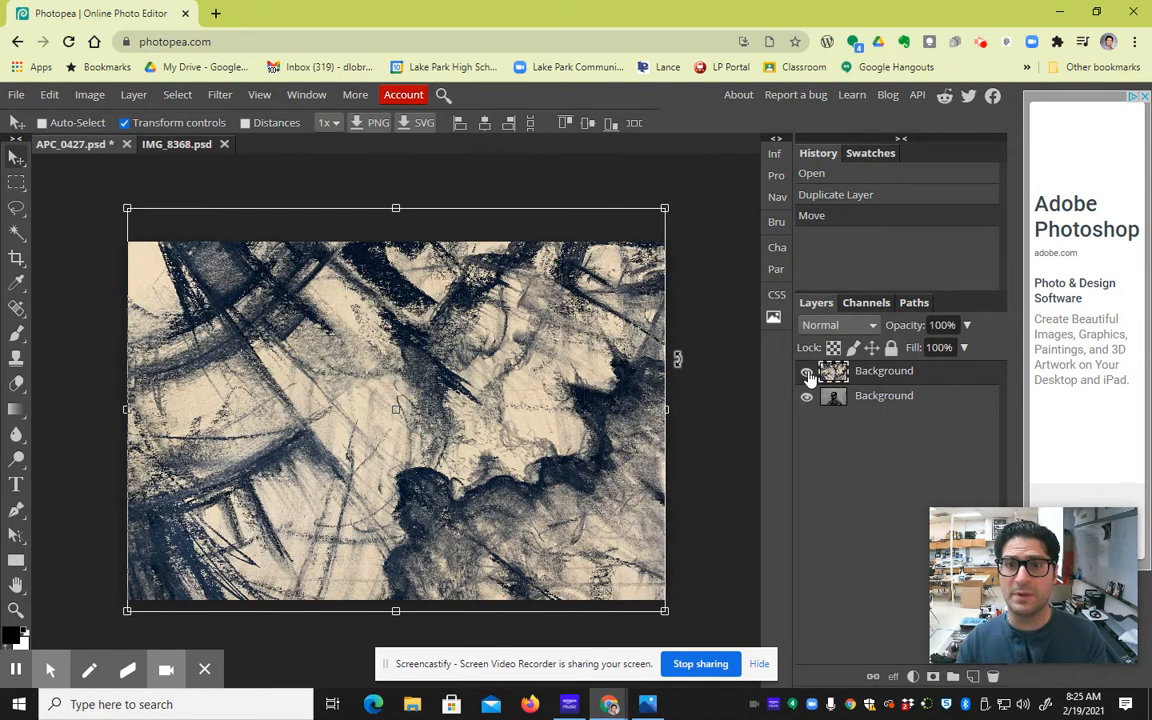
Try the drawing layer at 49% opacity, and restore it to 100%.
left_click(967, 325)
left_click_drag(964, 350, 928, 353)
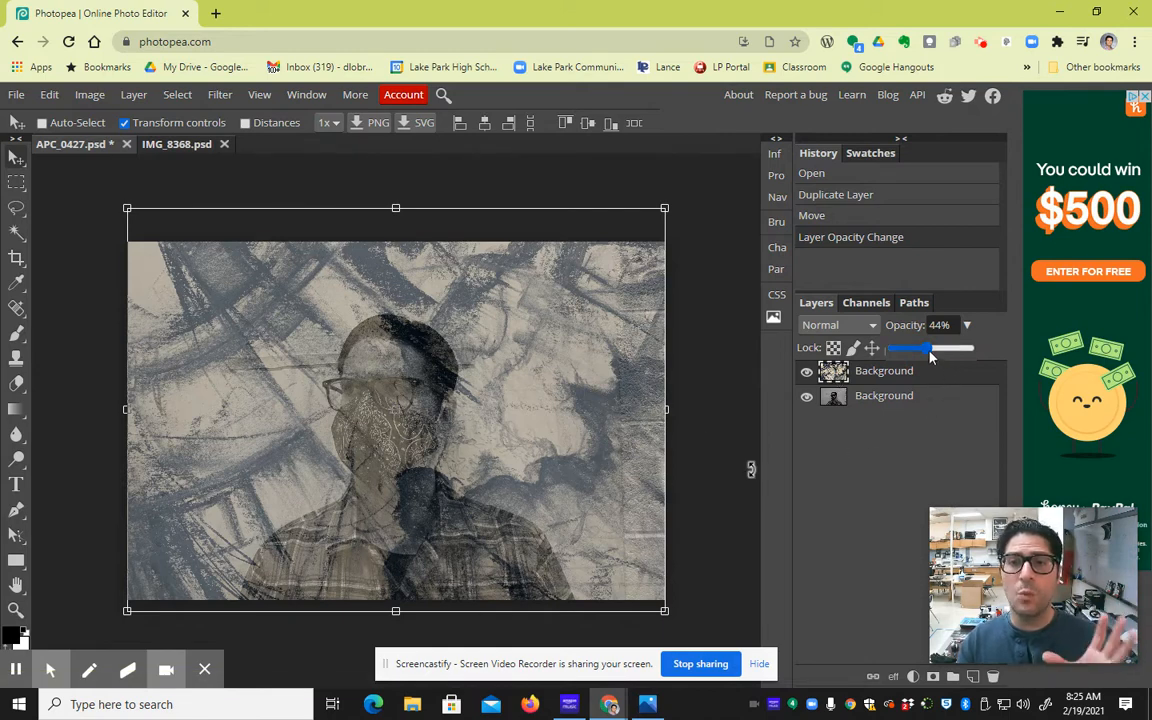
left_click_drag(930, 355, 933, 357)
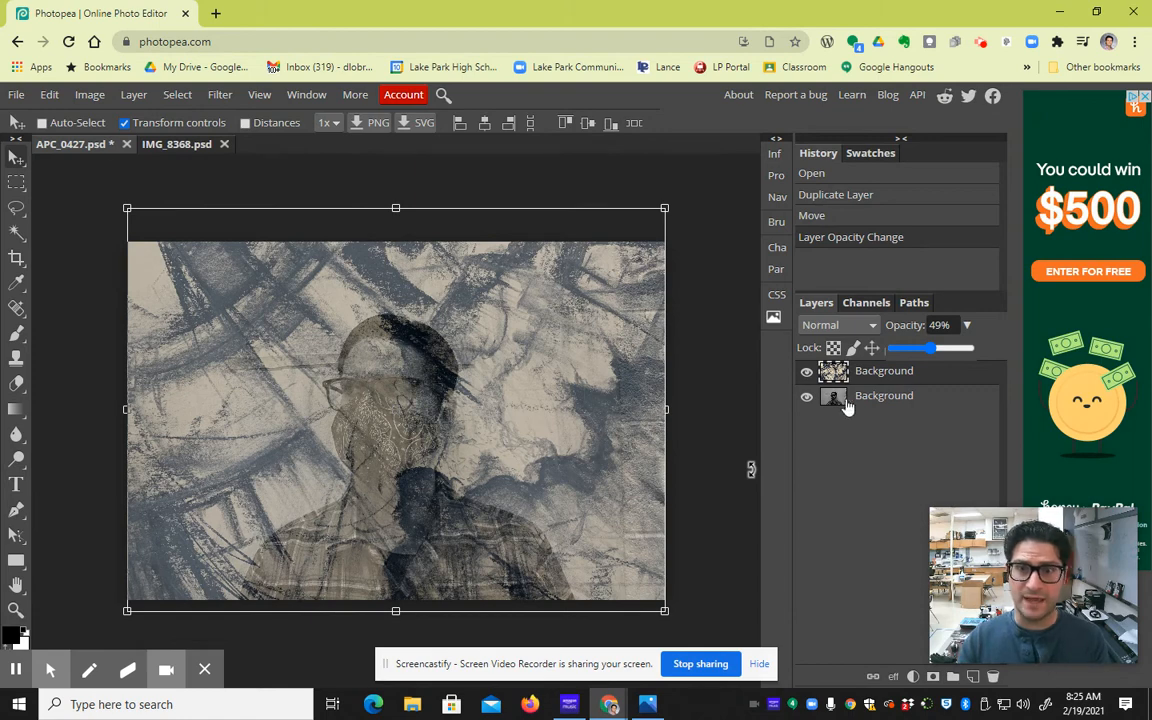
left_click_drag(930, 348, 987, 350)
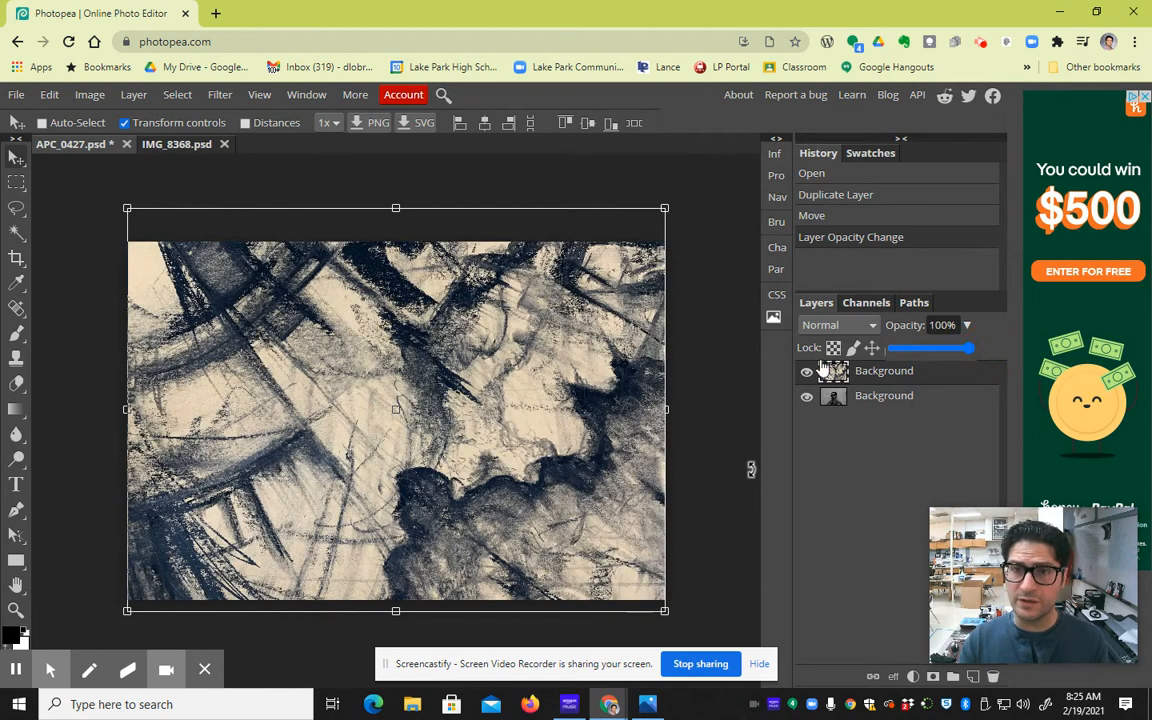
Try the Multiply, Color Burn, Screen and Lighter Color blend modes on the drawing layer.
left_click(856, 328)
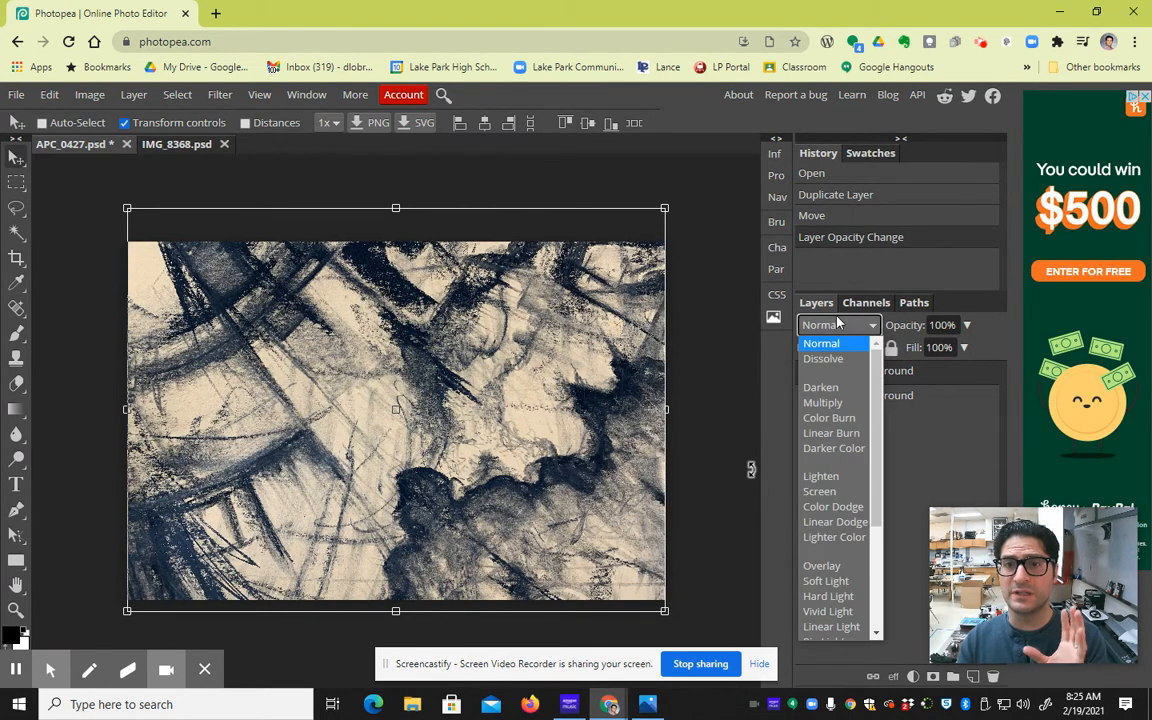
left_click(823, 402)
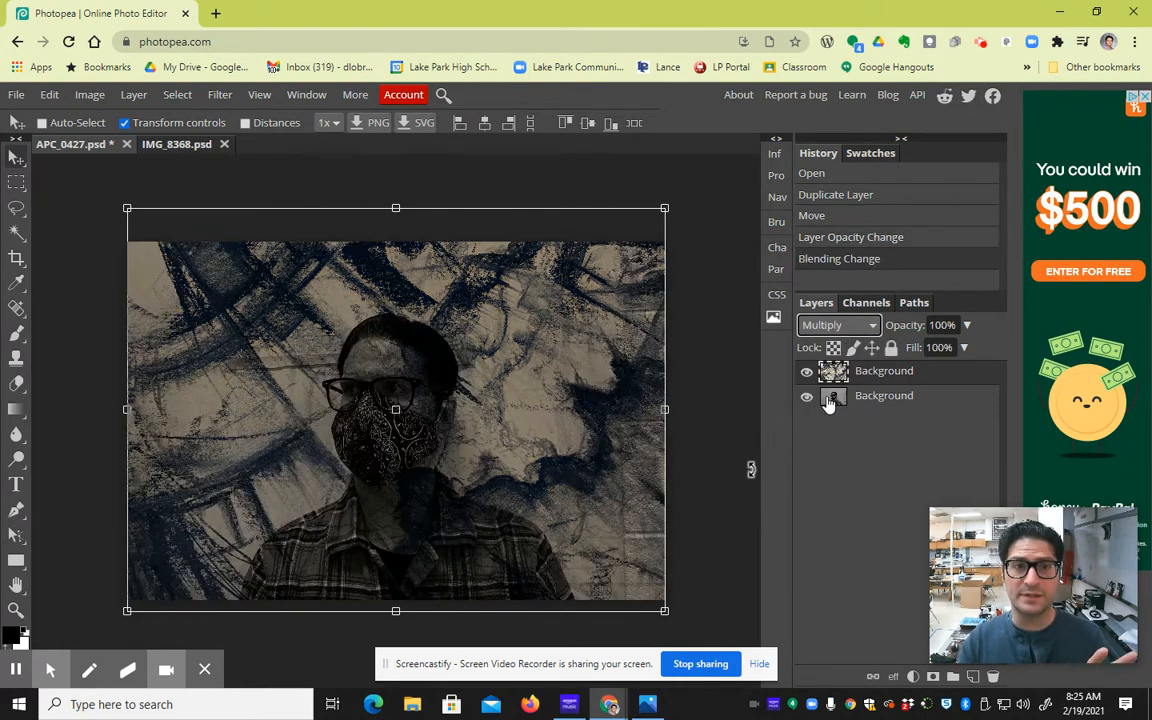
scroll(840, 328, "down", 3)
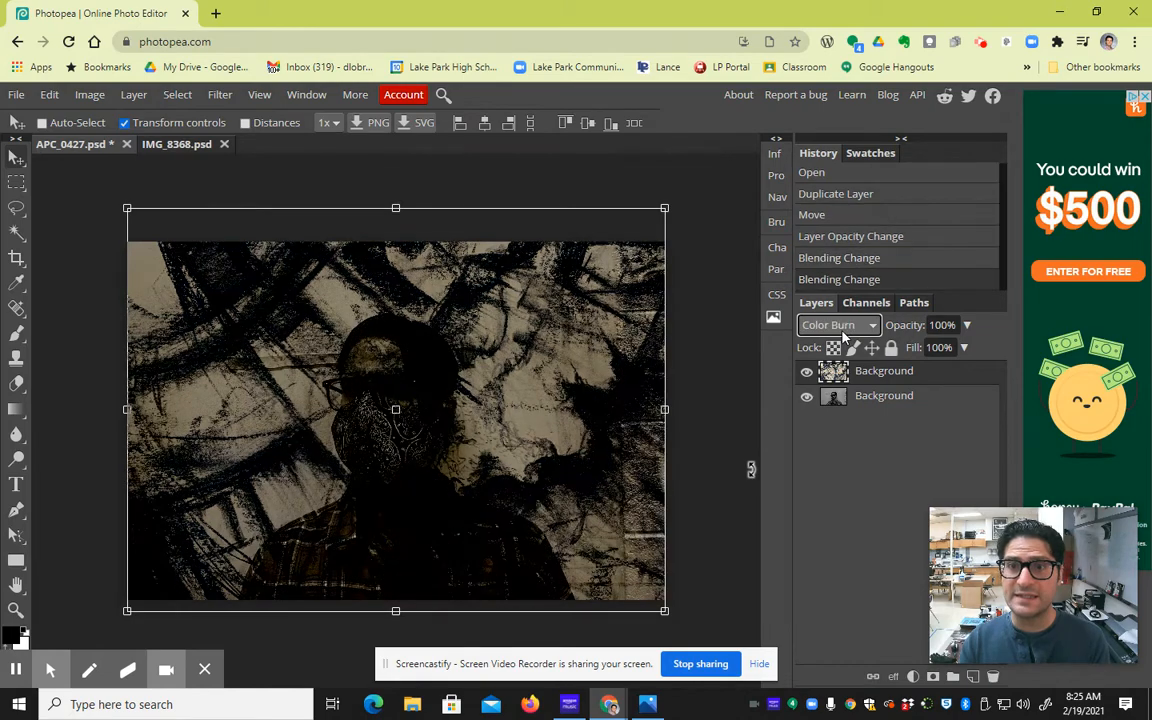
scroll(820, 328, "down", 1)
scroll(820, 328, "up", 1)
scroll(820, 328, "down", 2)
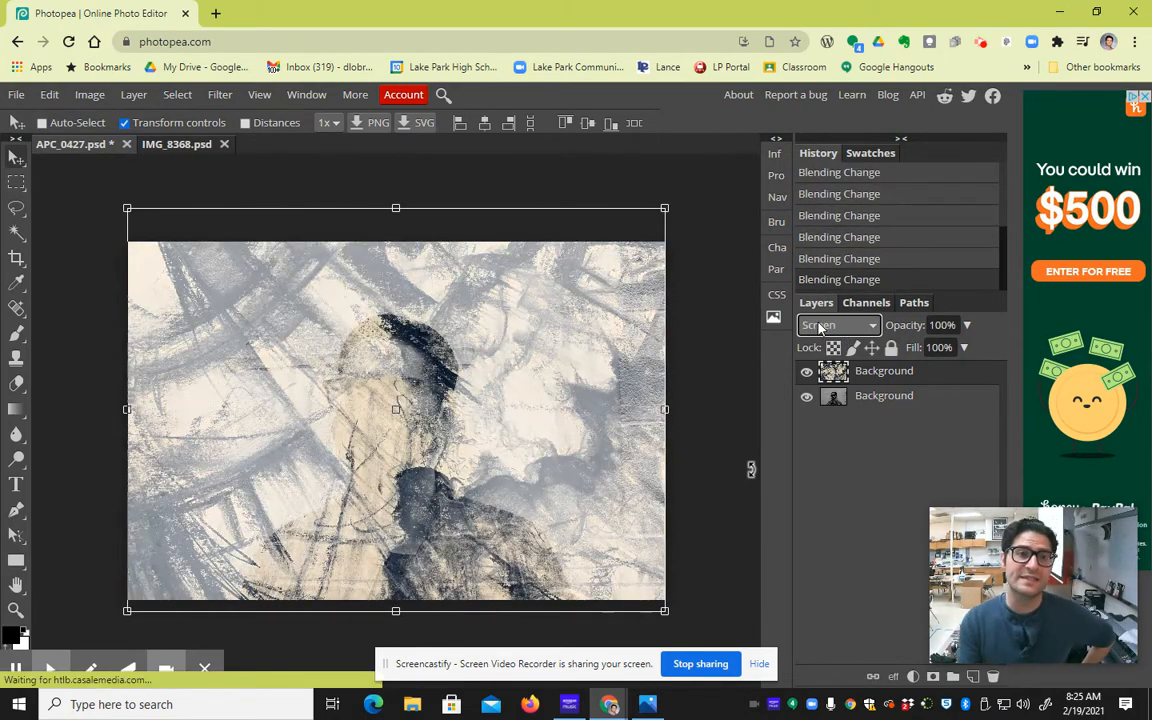
scroll(819, 329, "down", 1)
scroll(816, 328, "down", 2)
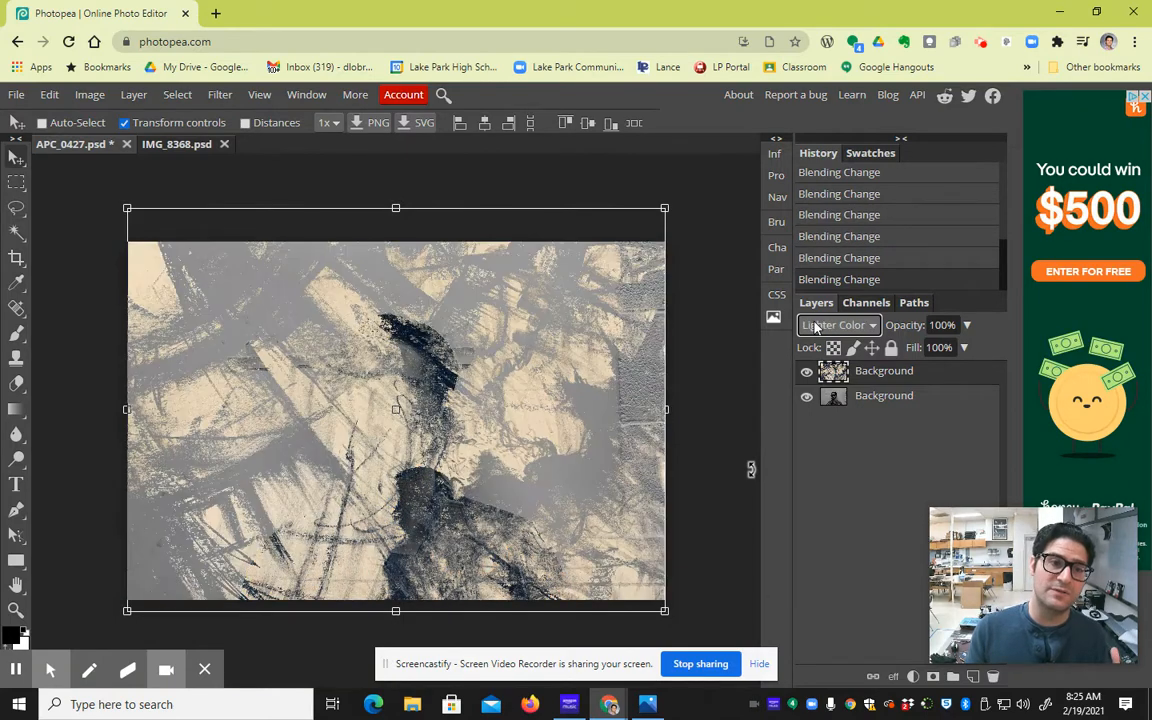
Try the Overlay, Soft Light, Hard Light and Pin Light blend modes on the drawing layer.
scroll(816, 328, "down", 1)
scroll(816, 328, "up", 1)
scroll(816, 328, "down", 1)
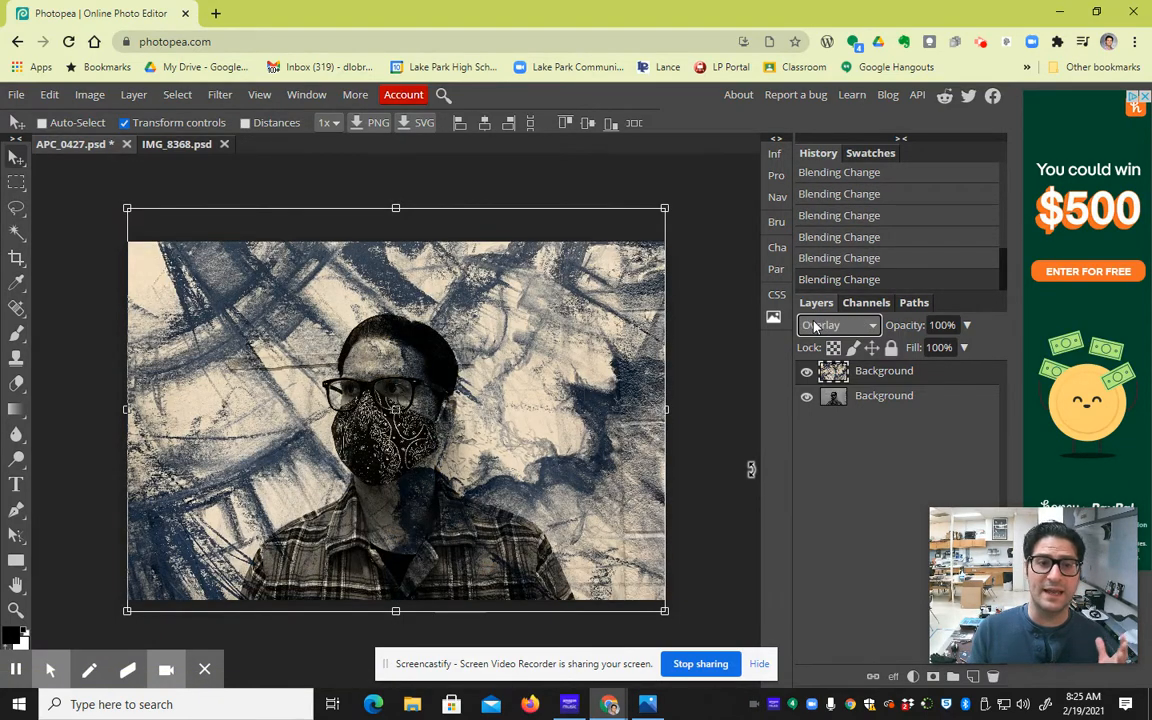
scroll(816, 327, "down", 1)
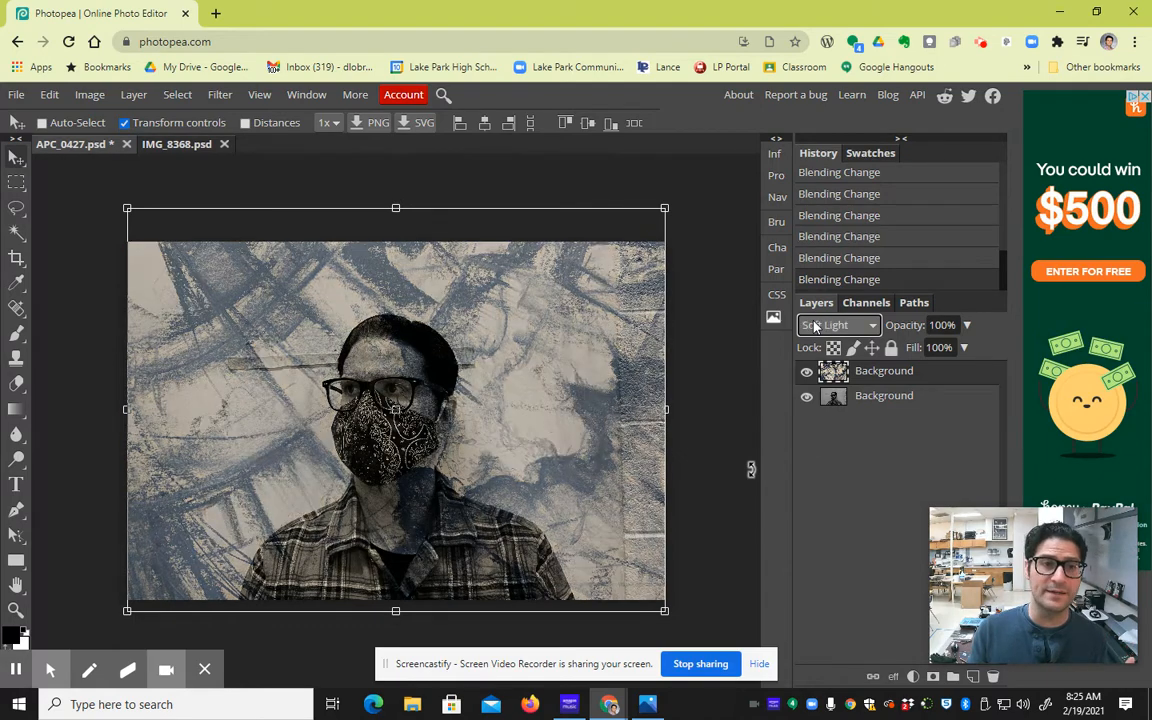
scroll(816, 327, "down", 1)
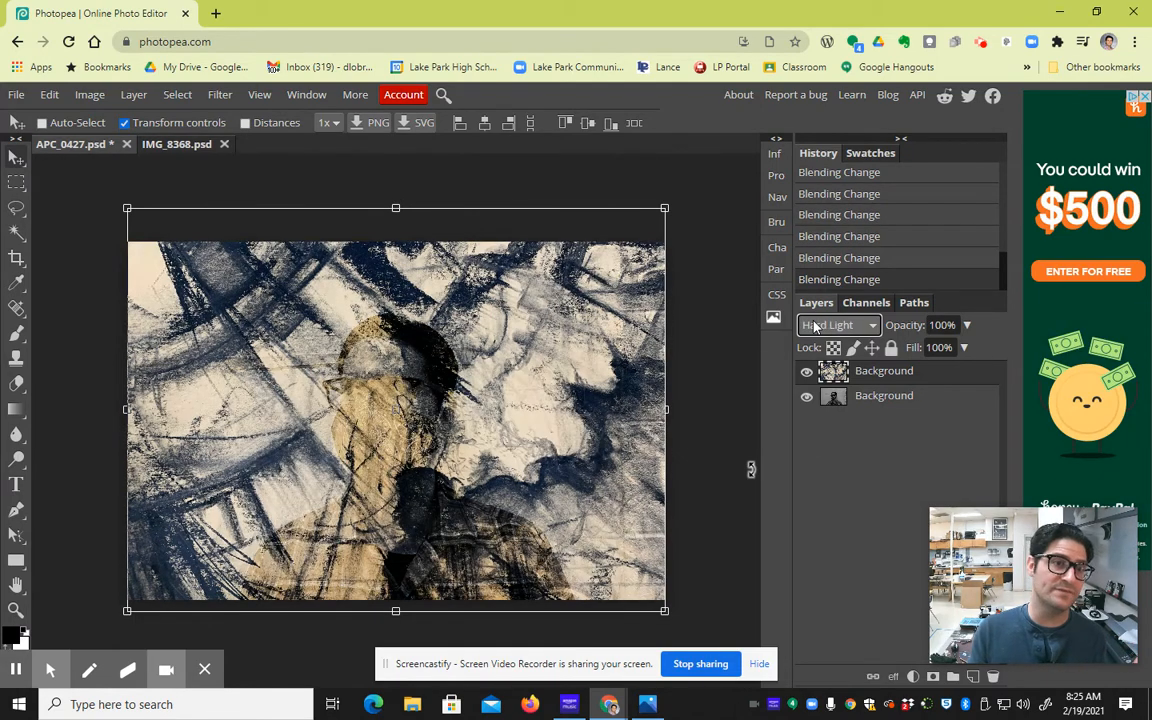
scroll(816, 327, "down", 1)
scroll(816, 327, "up", 1)
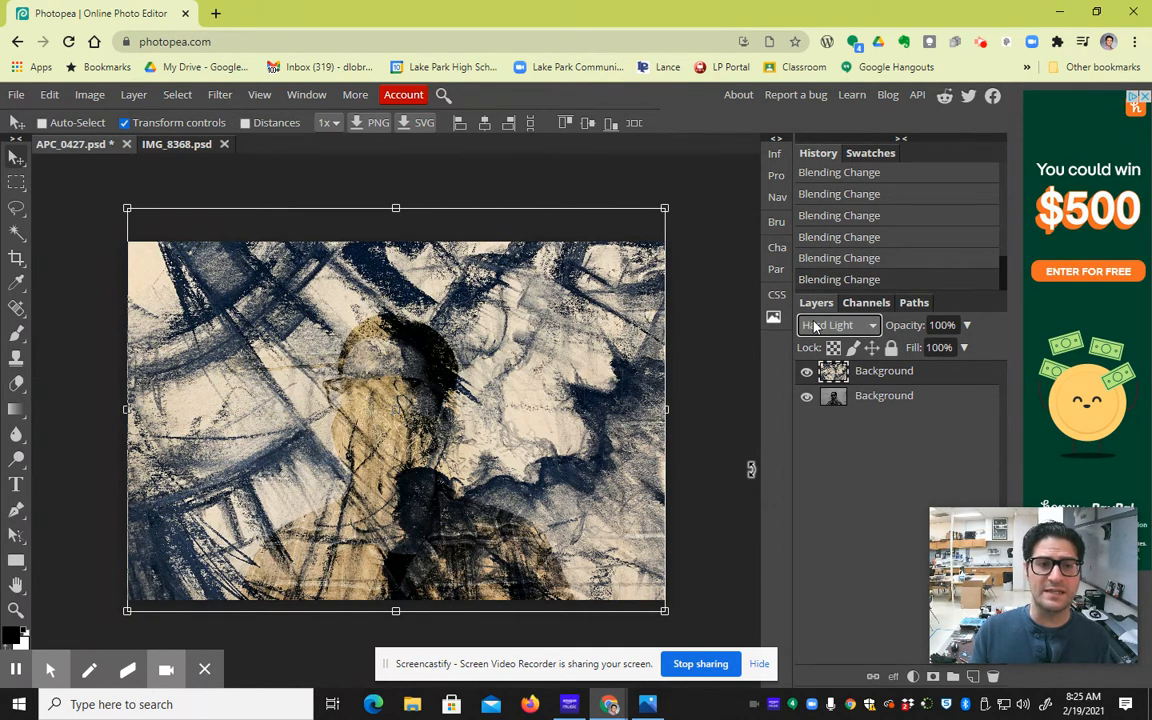
scroll(816, 327, "down", 3)
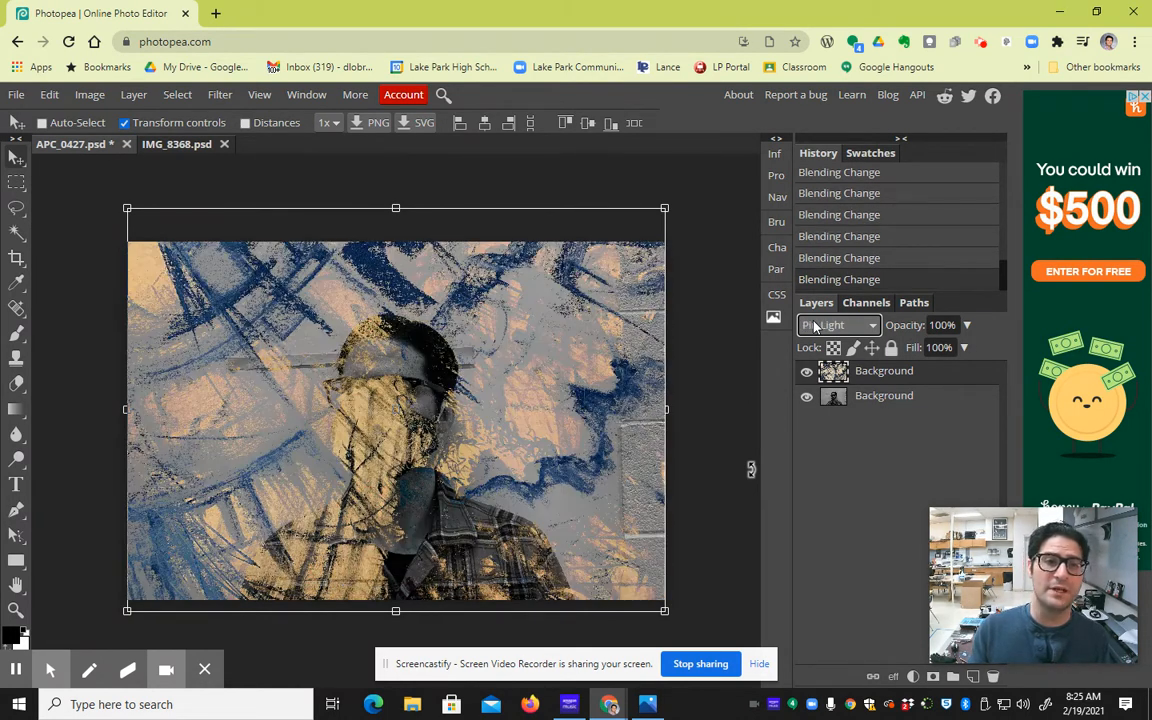
Go back through the blend modes and set the drawing layer to Multiply.
scroll(816, 327, "up", 5)
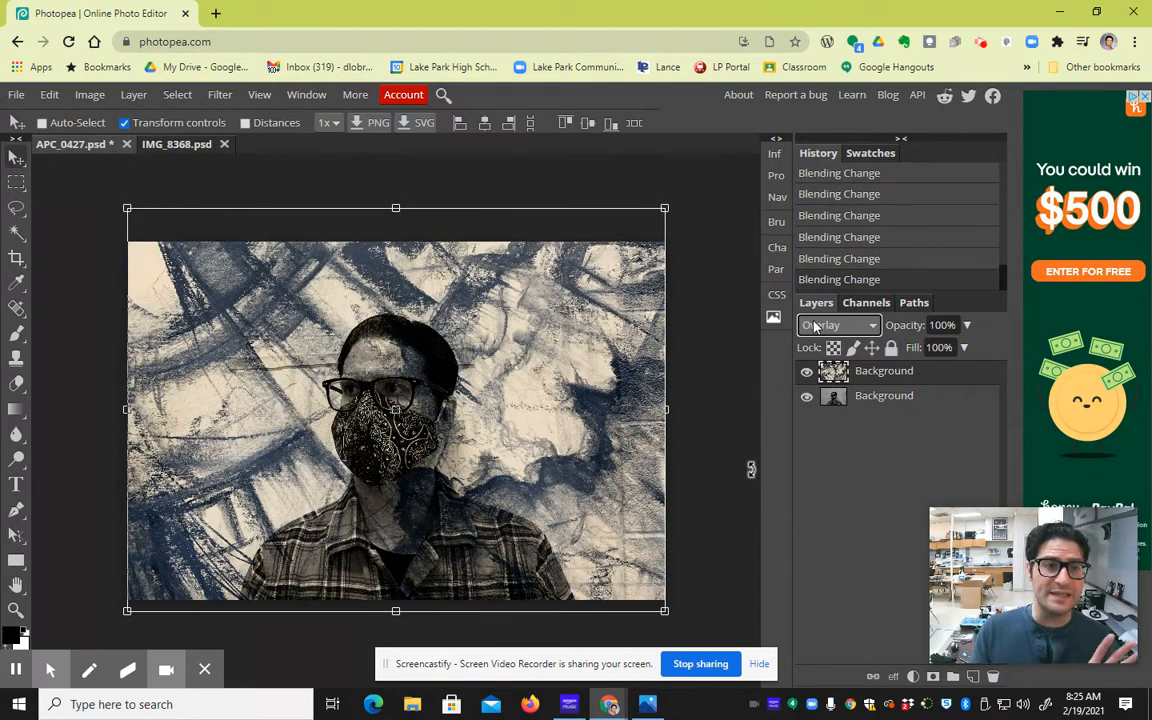
scroll(816, 327, "down", 2)
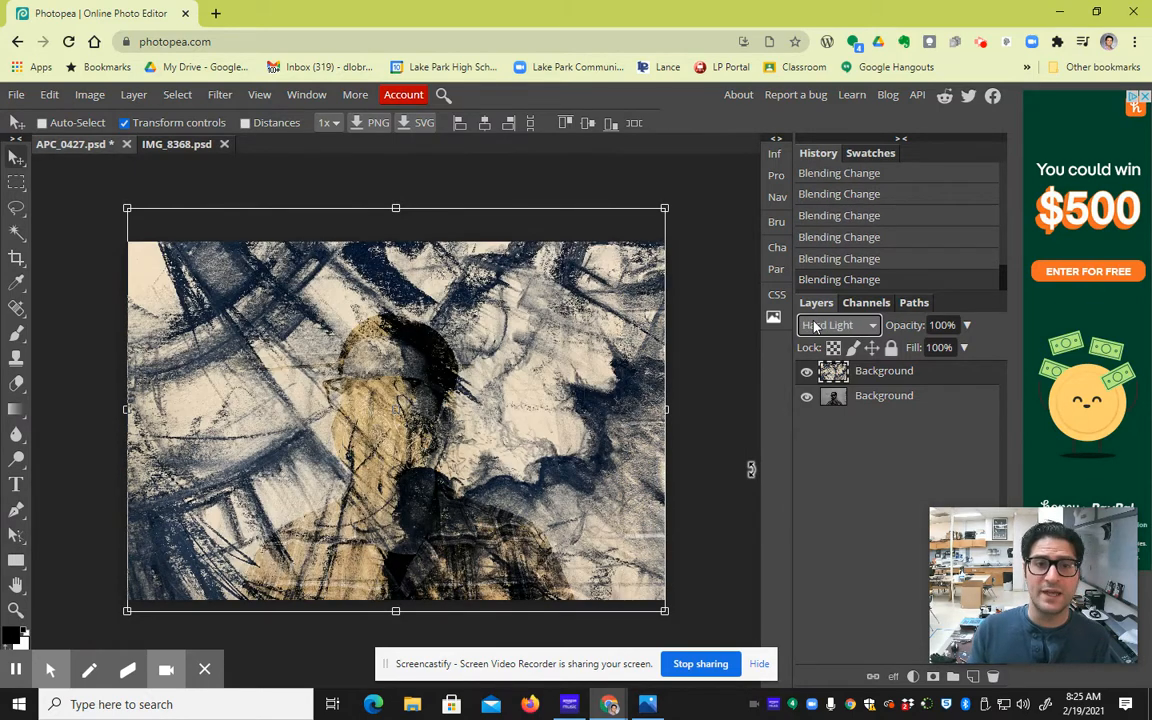
scroll(816, 327, "up", 5)
scroll(816, 327, "up", 3)
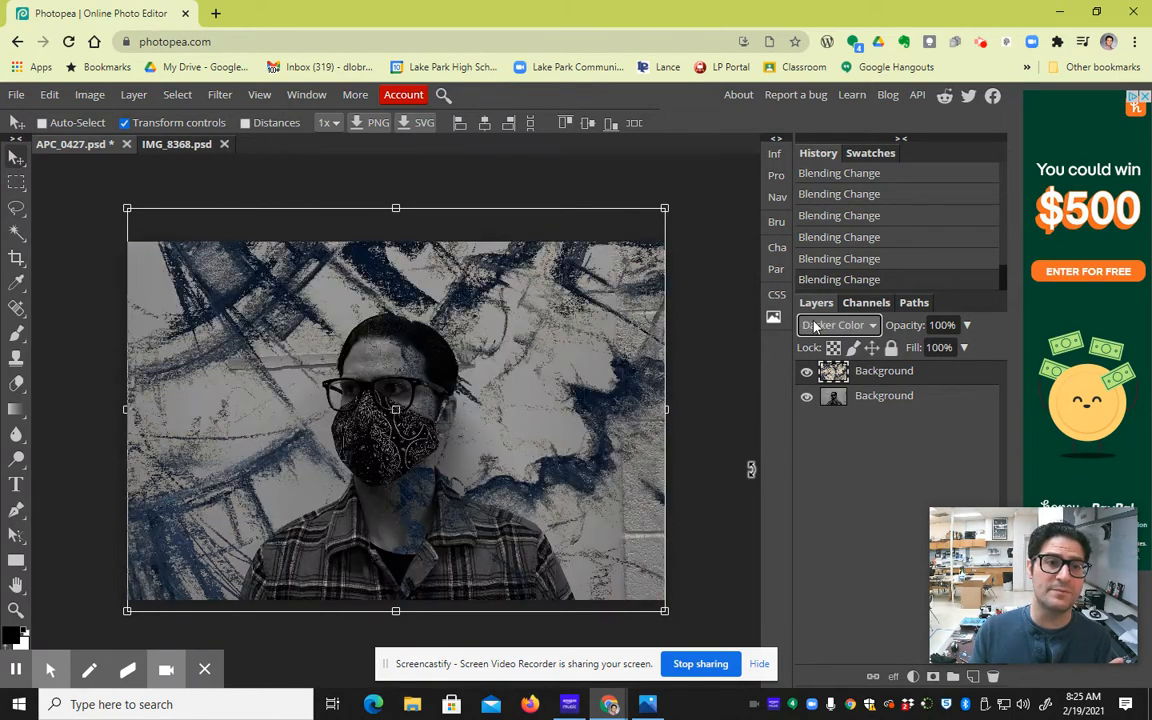
scroll(816, 327, "up", 4)
scroll(816, 327, "up", 2)
scroll(816, 327, "down", 2)
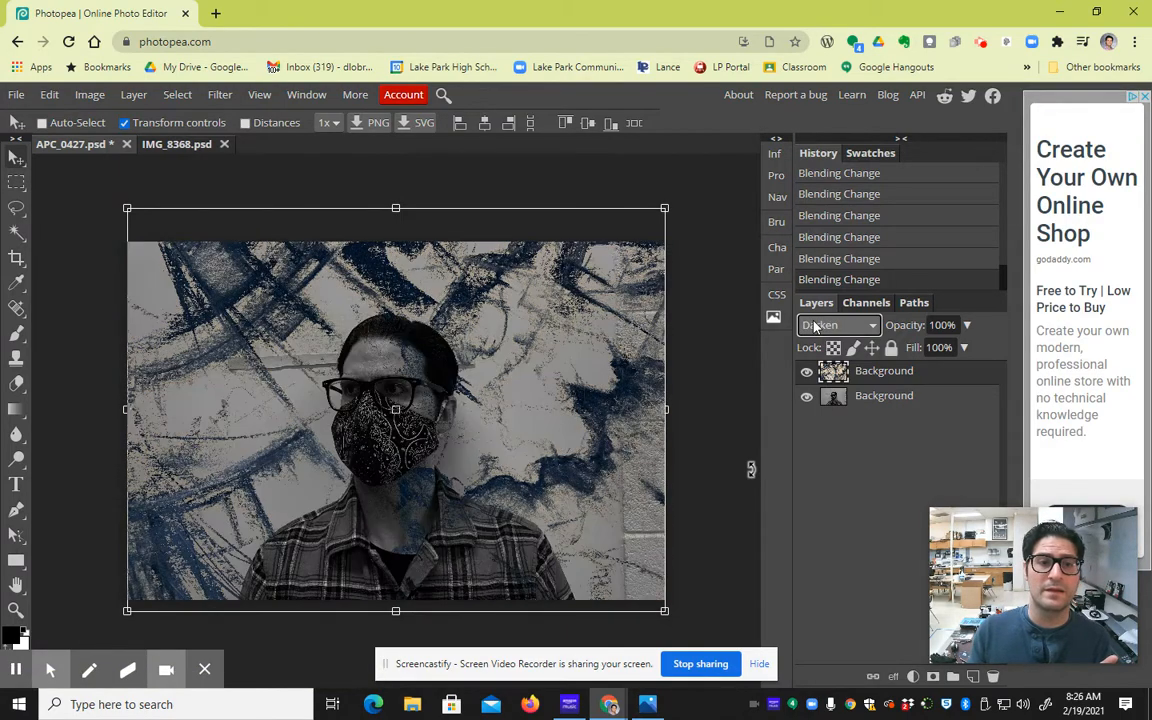
scroll(816, 327, "down", 1)
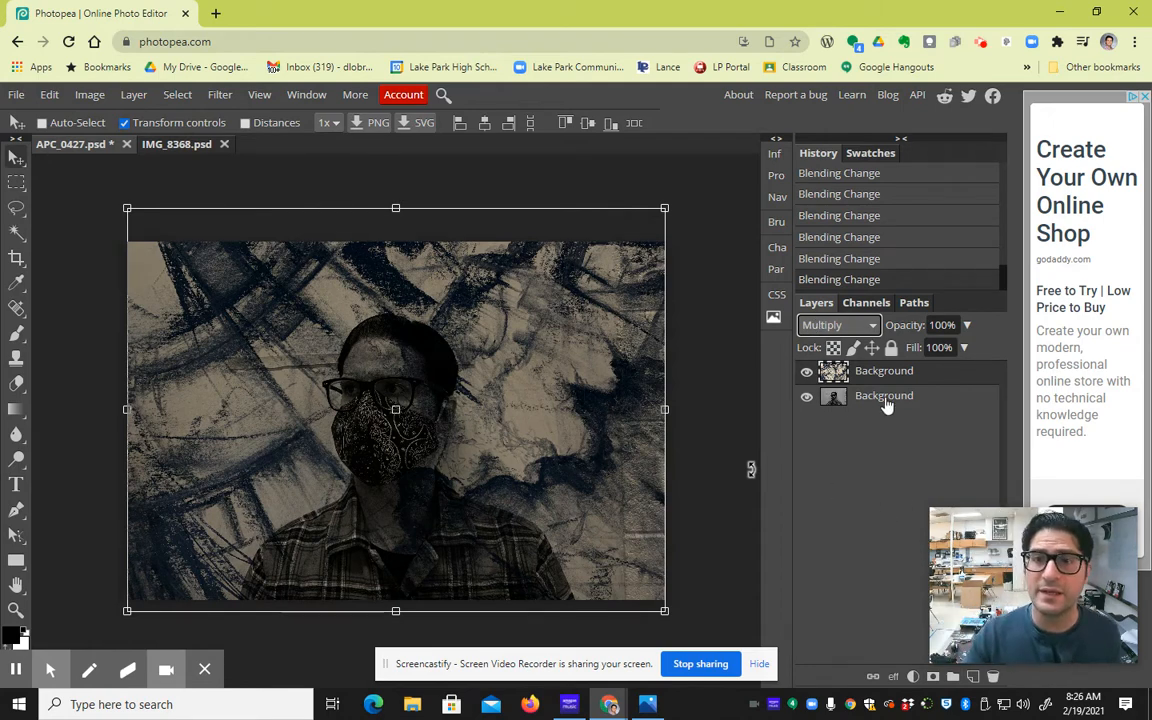
Set the drawing layer's opacity to 100% and add a raster mask to it.
left_click(966, 327)
mouse_move(968, 348)
left_mouse_down()
mouse_move(946, 352)
mouse_move(977, 350)
left_mouse_up()
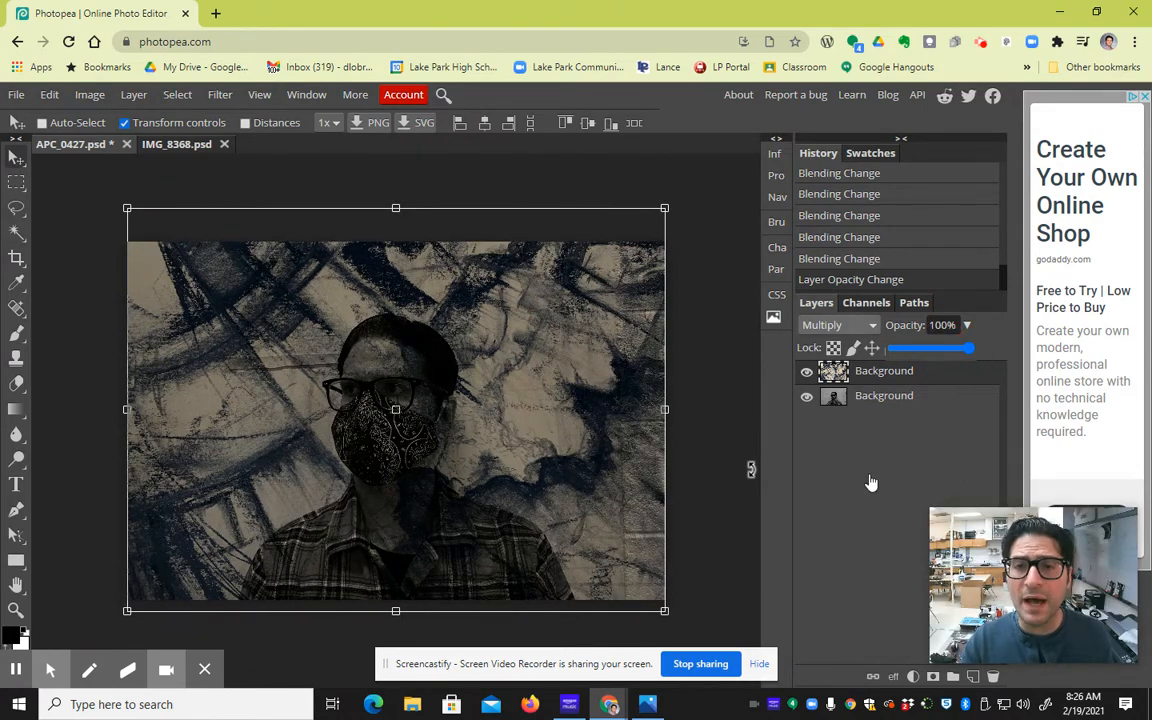
left_click(933, 677)
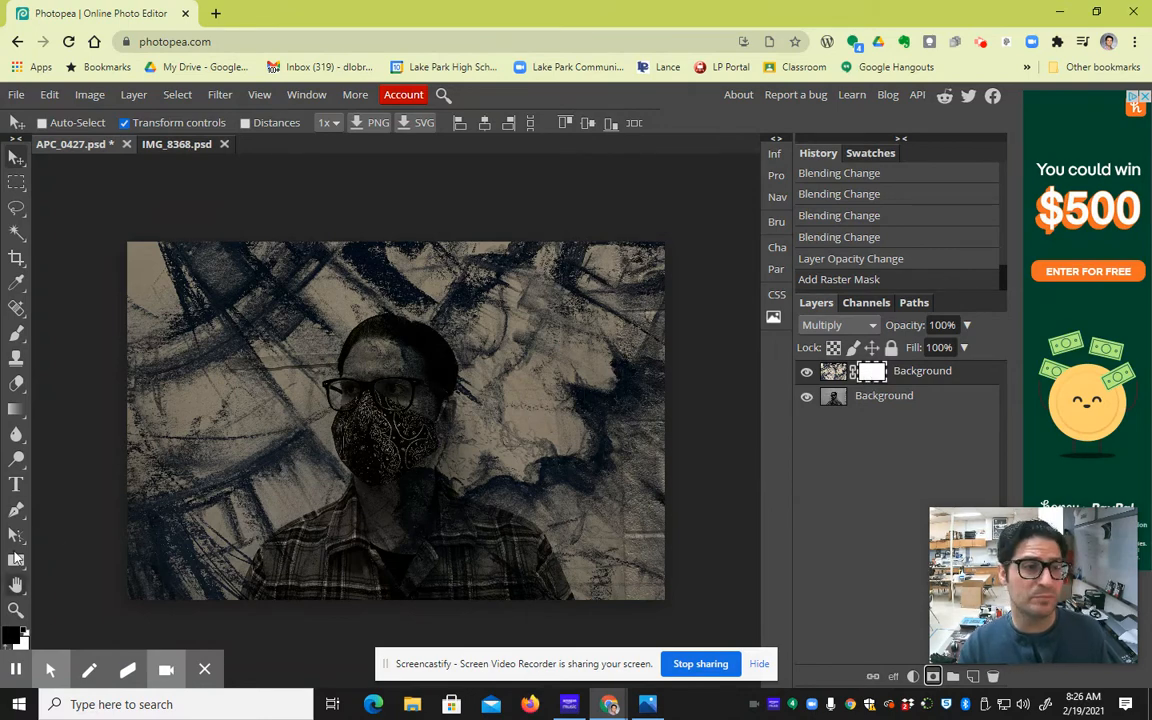
With a 477 px brush at 0% hardness, paint black on the drawing layer's mask over the face and the wall beside it.
left_click(16, 333)
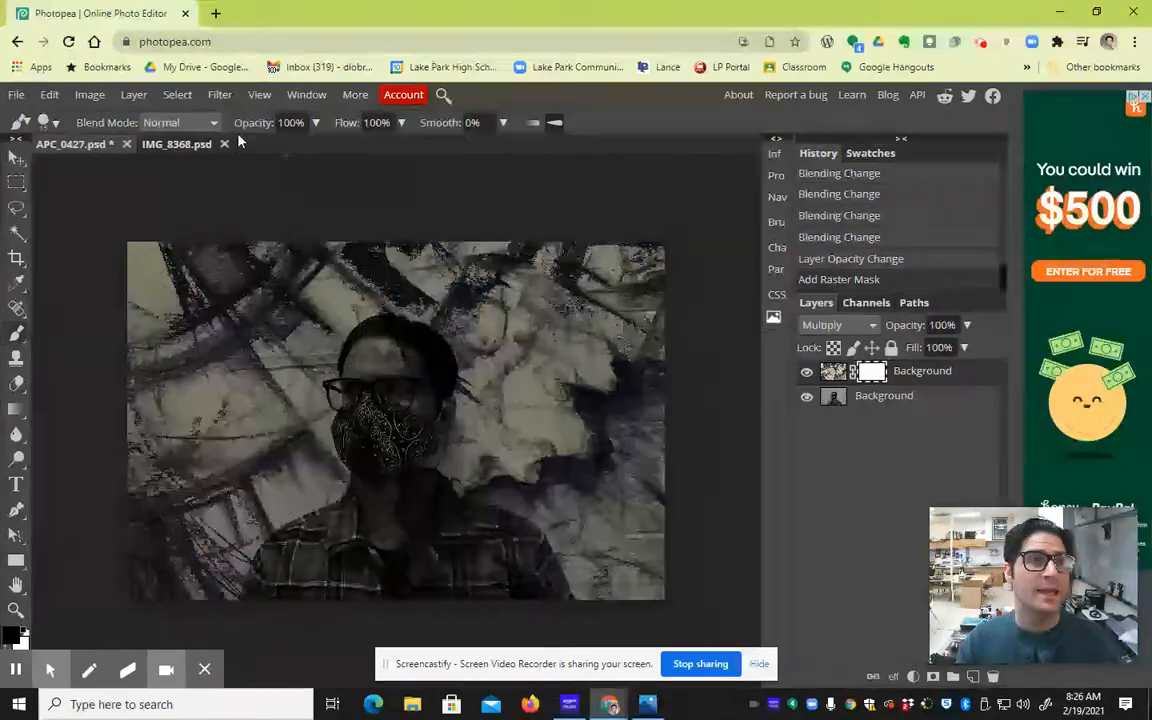
left_click(47, 122)
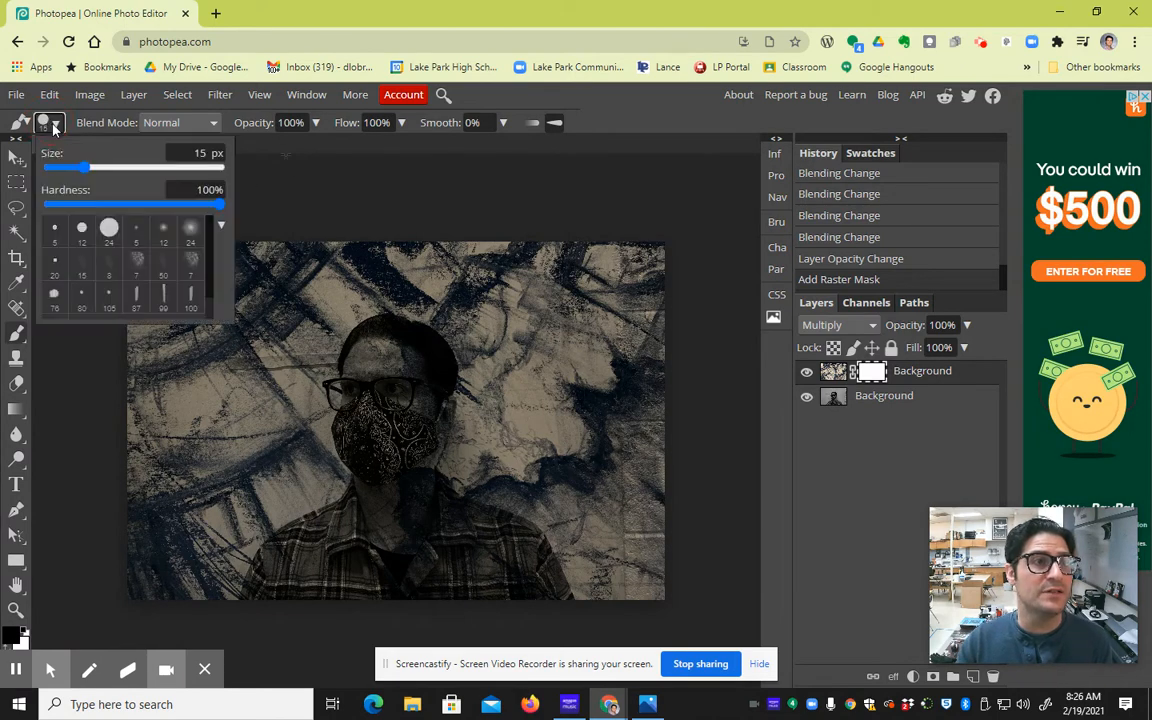
left_click_drag(80, 168, 146, 186)
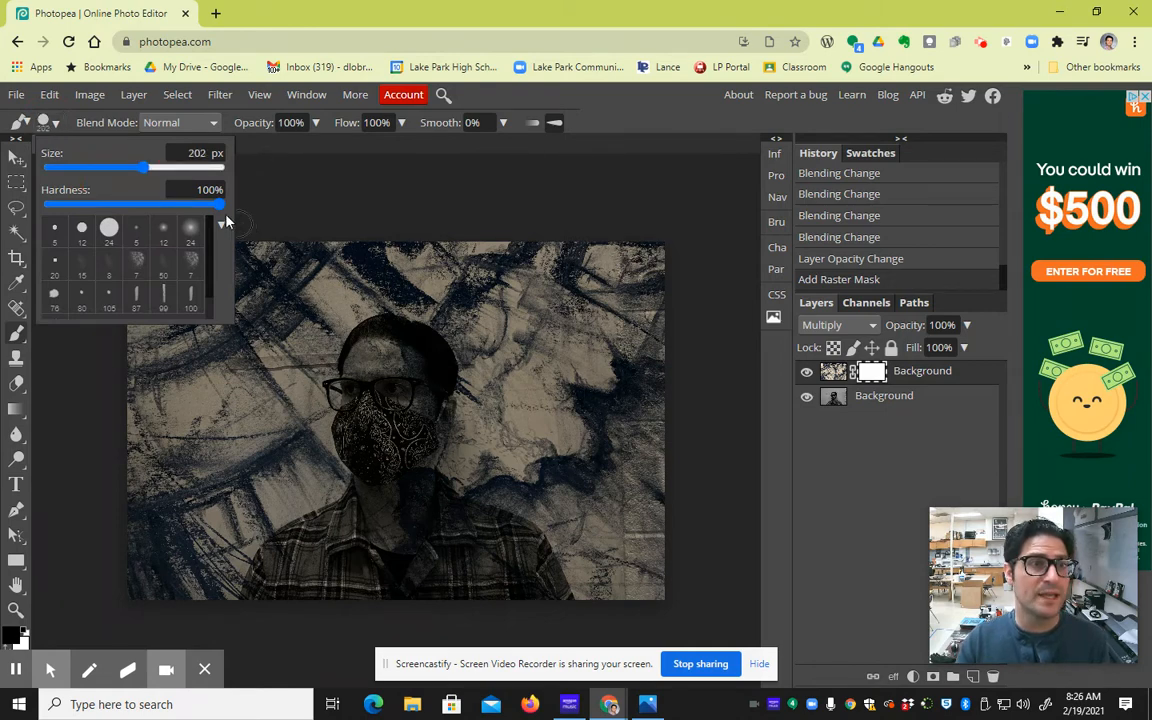
left_click(143, 205)
left_click_drag(139, 210, 50, 205)
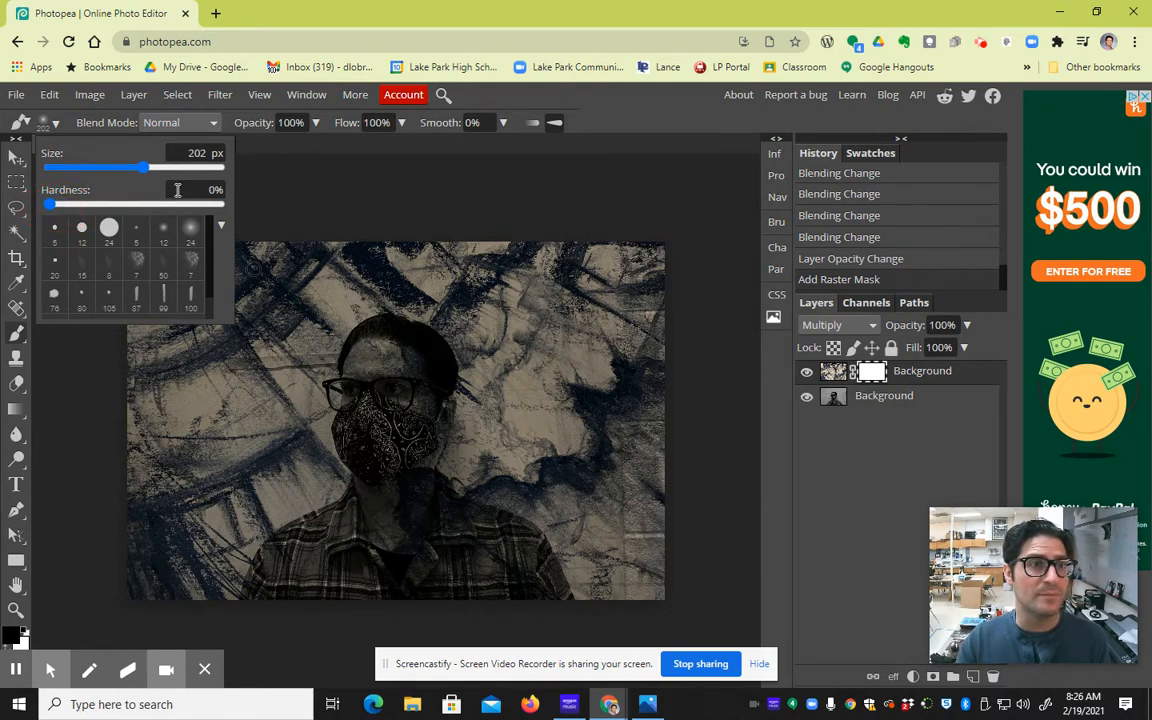
left_click_drag(143, 167, 181, 182)
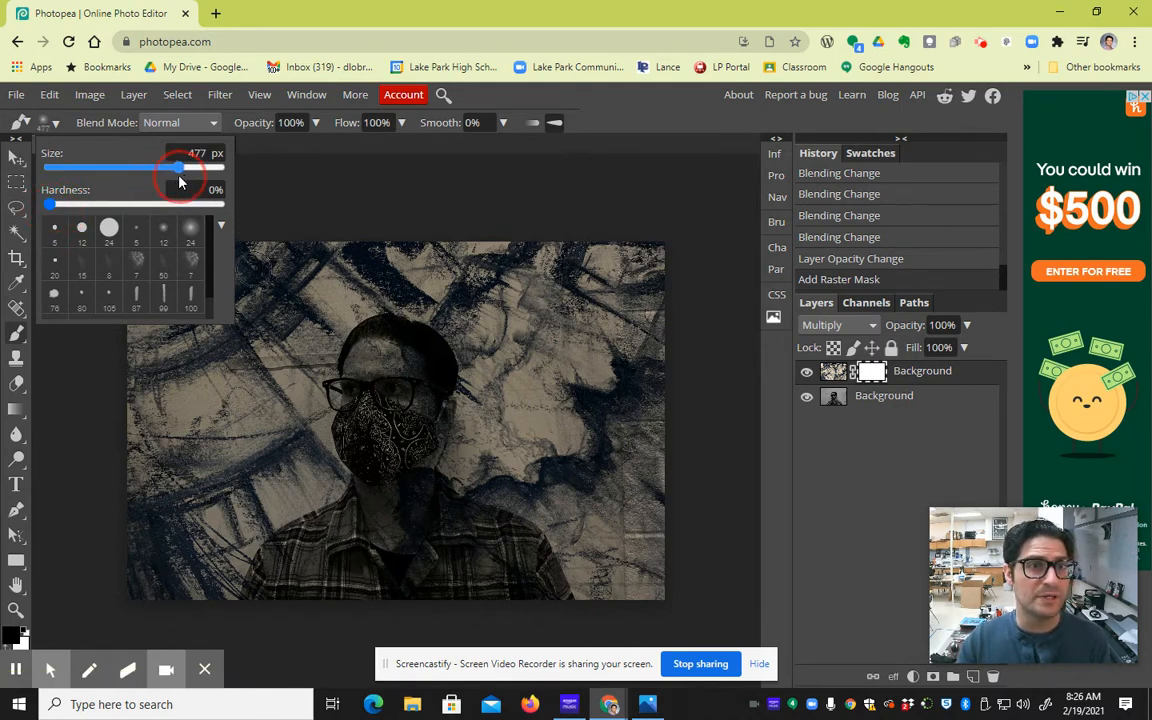
mouse_move(318, 425)
left_mouse_down()
mouse_move(320, 460)
mouse_move(379, 321)
mouse_move(361, 450)
mouse_move(416, 402)
mouse_move(427, 432)
mouse_move(489, 468)
mouse_move(530, 483)
mouse_move(573, 460)
mouse_move(620, 480)
mouse_move(570, 397)
mouse_move(512, 352)
left_mouse_up()
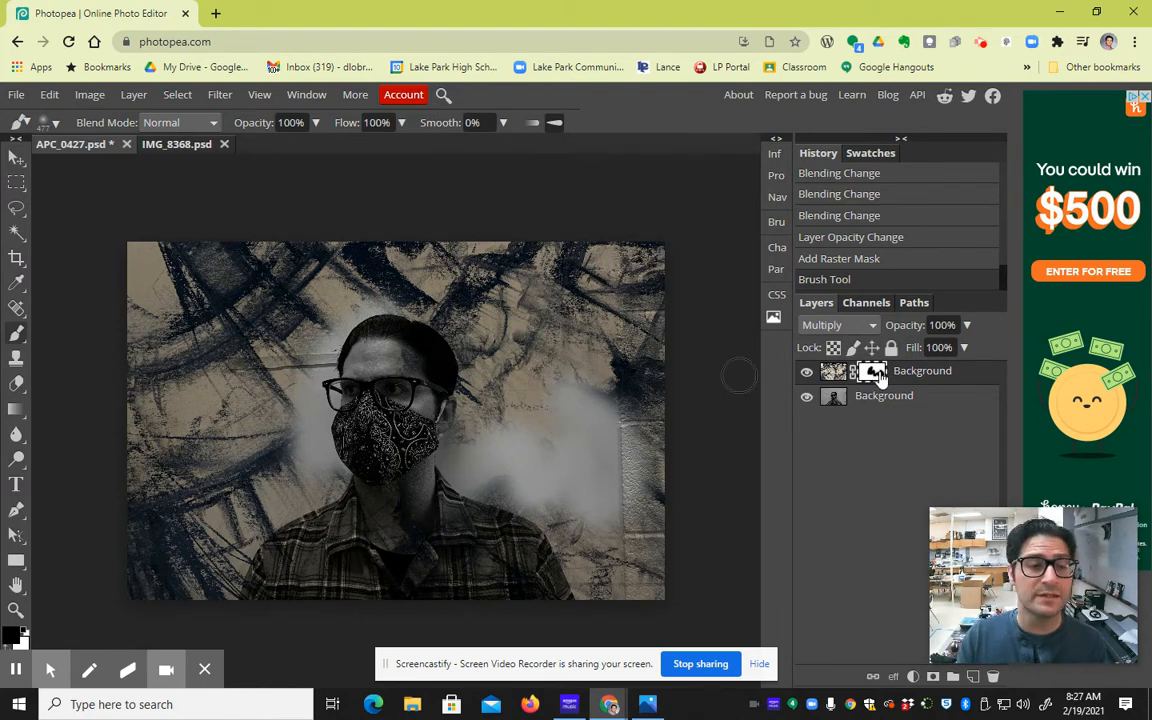
Paint white on the mask around the portrait and the wall beside it to bring the drawing back.
left_click(15, 637)
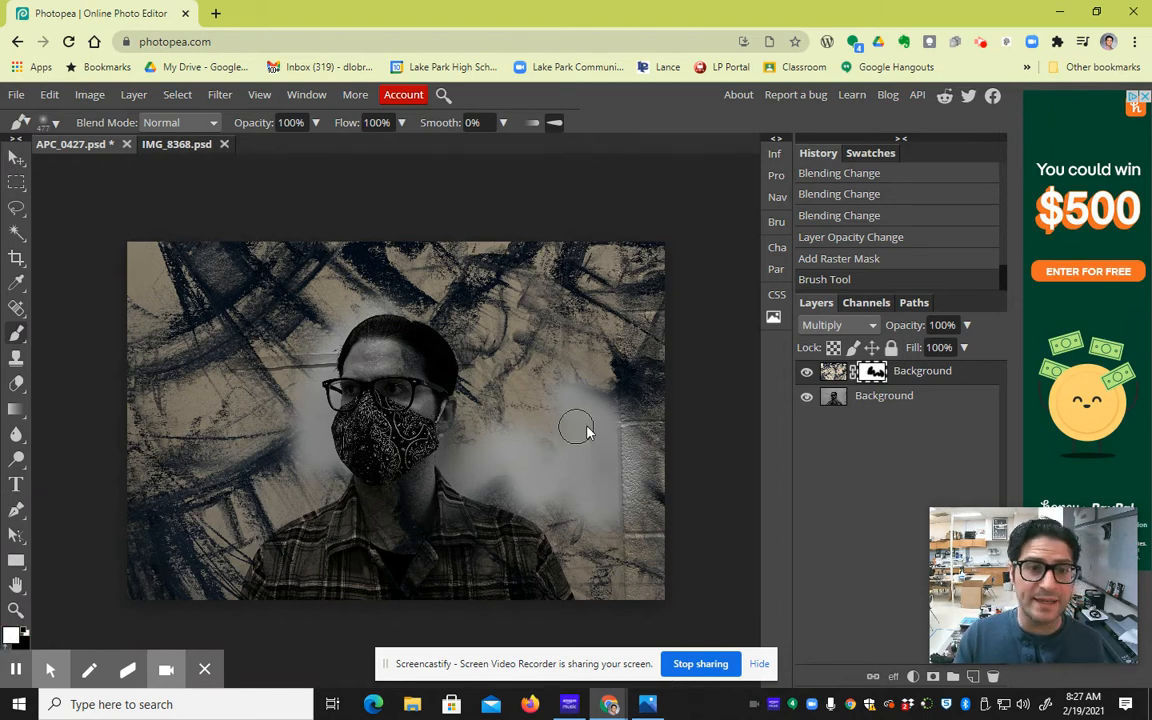
mouse_move(510, 385)
left_mouse_down()
mouse_move(510, 485)
mouse_move(600, 440)
left_mouse_up()
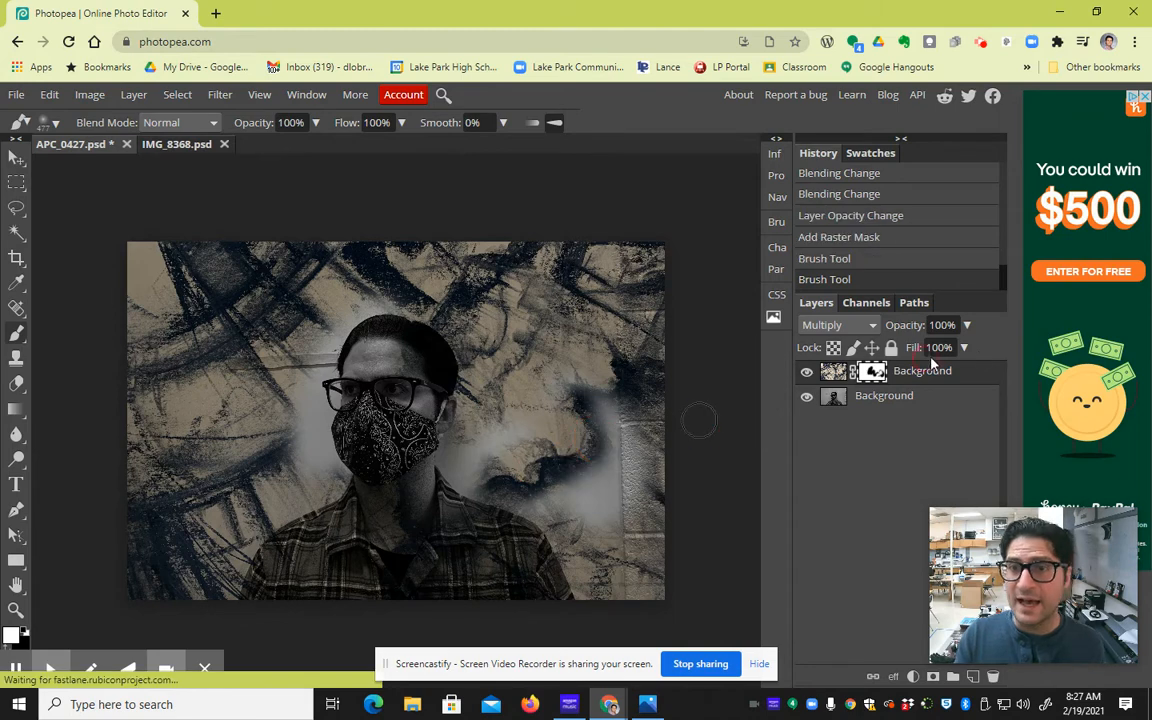
mouse_move(552, 488)
left_mouse_down()
mouse_move(497, 516)
mouse_move(504, 444)
mouse_move(442, 497)
mouse_move(423, 484)
mouse_move(443, 410)
mouse_move(398, 340)
mouse_move(376, 351)
mouse_move(357, 455)
mouse_move(337, 443)
mouse_move(358, 318)
mouse_move(319, 320)
mouse_move(275, 437)
left_mouse_up()
mouse_move(299, 498)
left_mouse_down()
mouse_move(321, 405)
mouse_move(315, 375)
mouse_move(398, 299)
mouse_move(473, 343)
mouse_move(573, 458)
mouse_move(593, 557)
mouse_move(588, 420)
left_mouse_up()
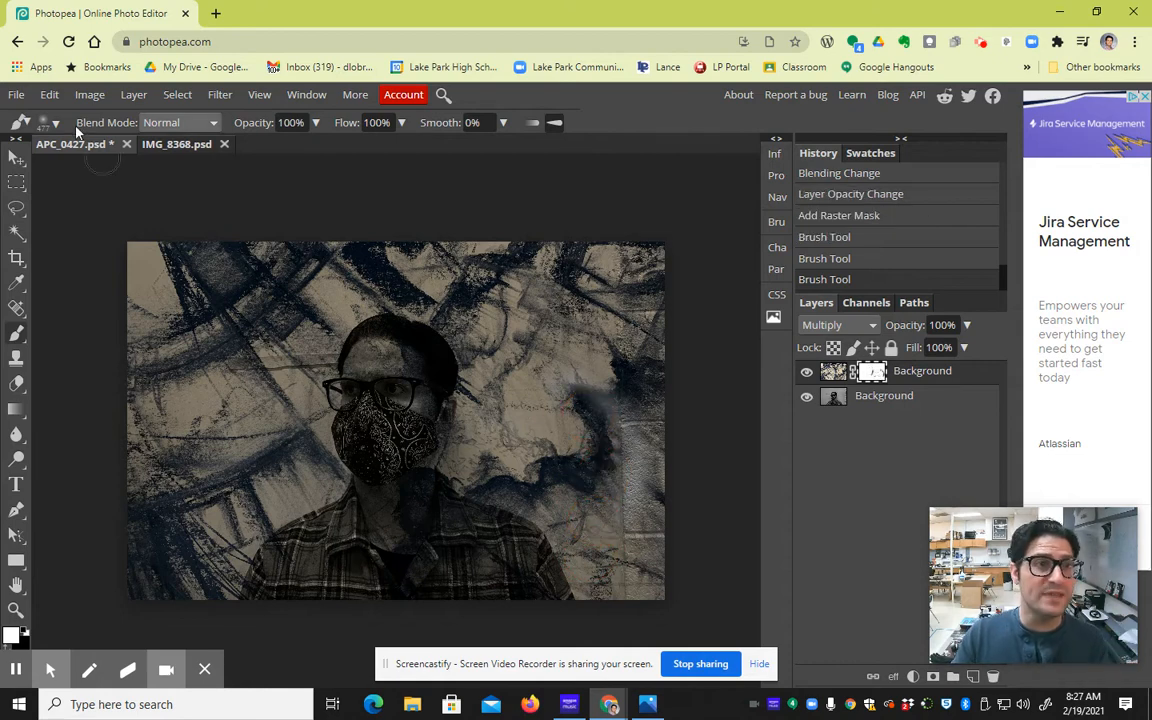
Set the brush to 655 px with 55% opacity and 52% flow.
left_click(43, 124)
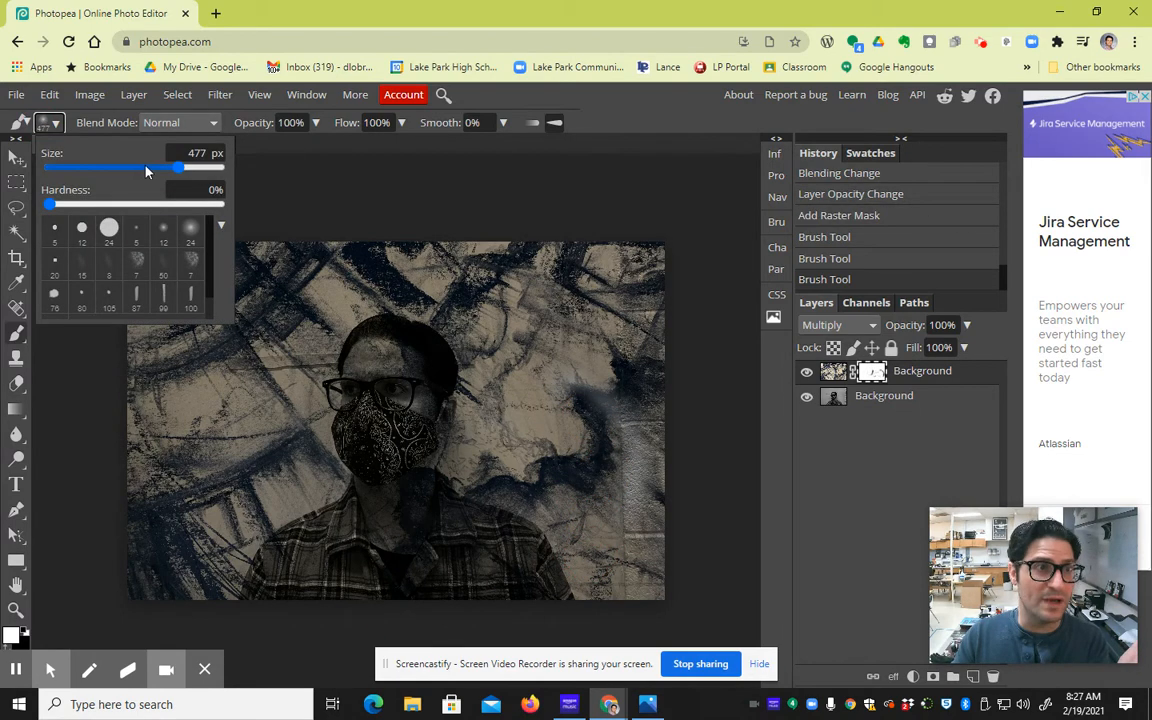
left_click_drag(173, 175, 197, 170)
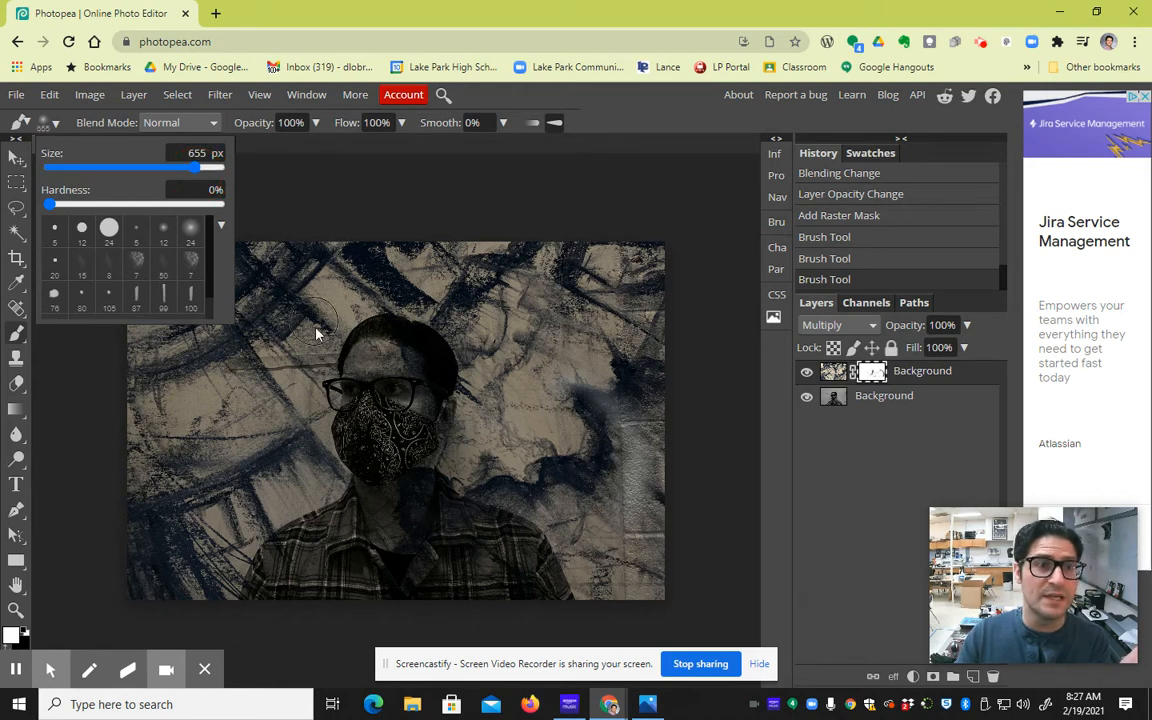
left_click(315, 122)
left_click_drag(319, 147, 285, 150)
left_click(401, 122)
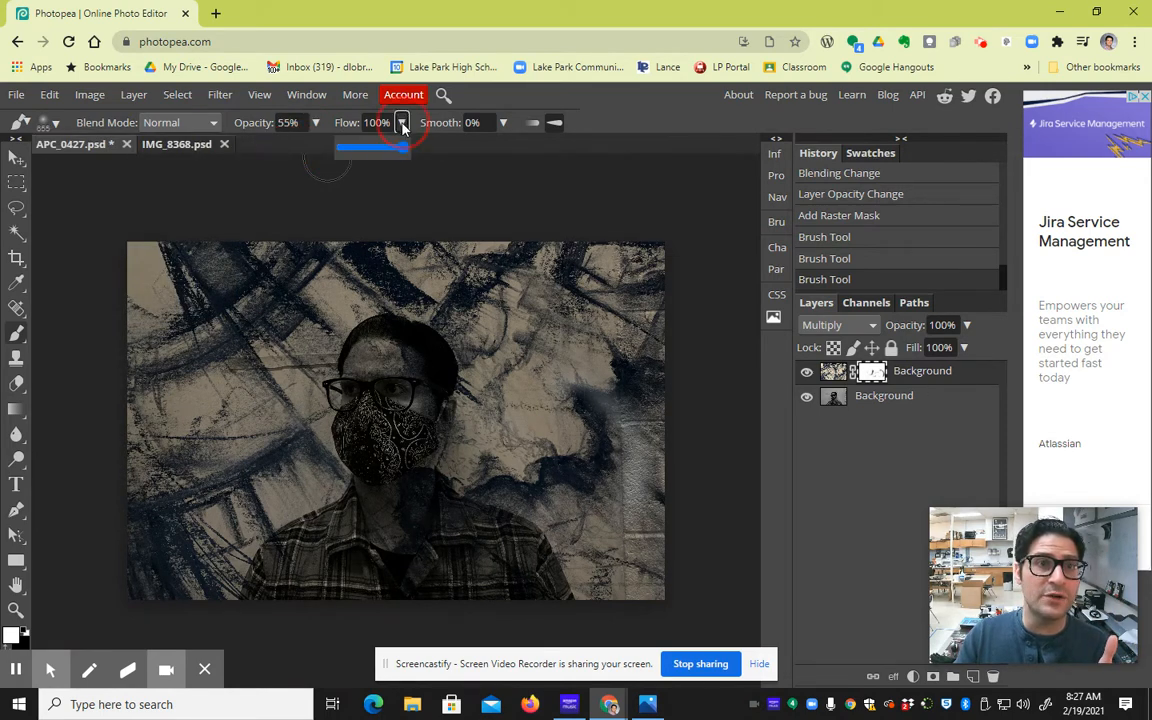
left_click_drag(403, 149, 375, 152)
Paint softly in black on the mask over the face, shirt and parts of the background to partly hide the drawing.
left_click_drag(464, 437, 437, 490)
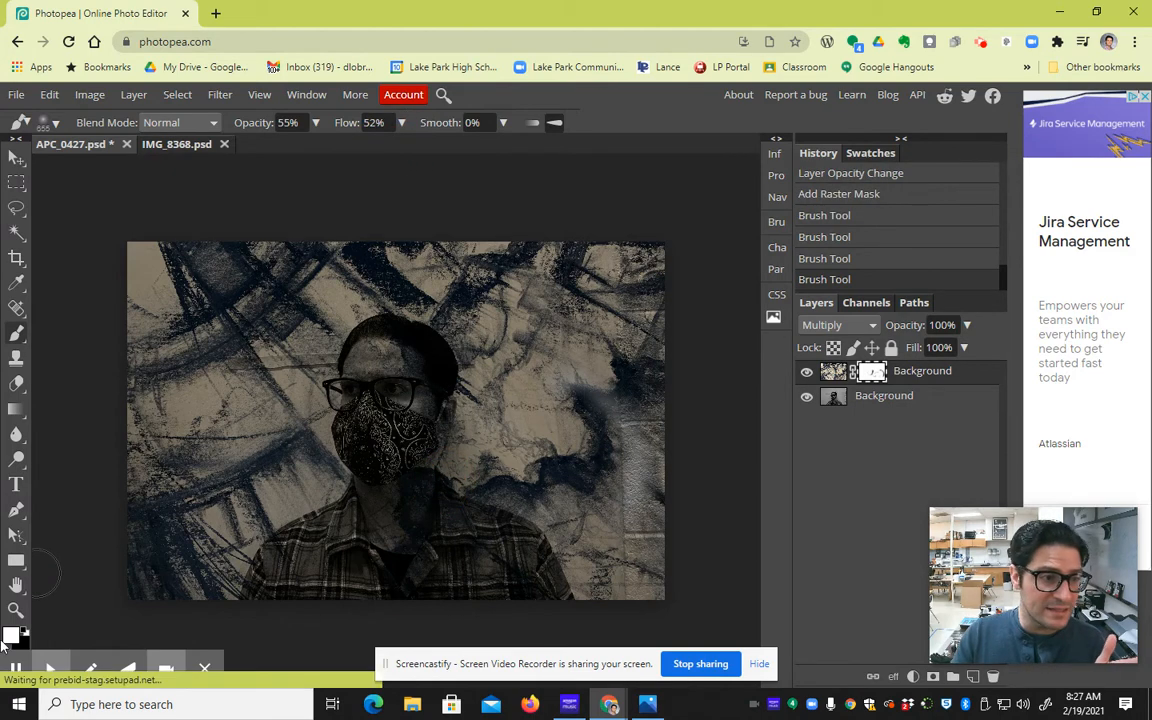
left_click(5, 641)
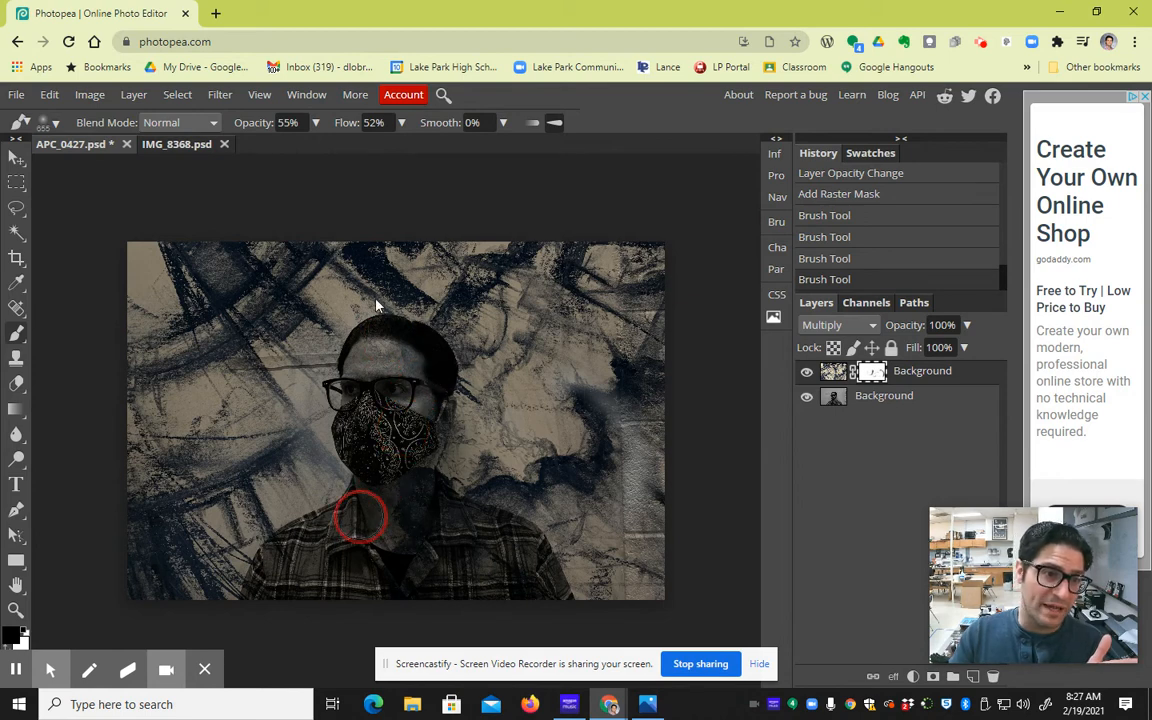
mouse_move(335, 255)
left_mouse_down()
mouse_move(206, 249)
mouse_move(231, 262)
mouse_move(240, 285)
left_mouse_up()
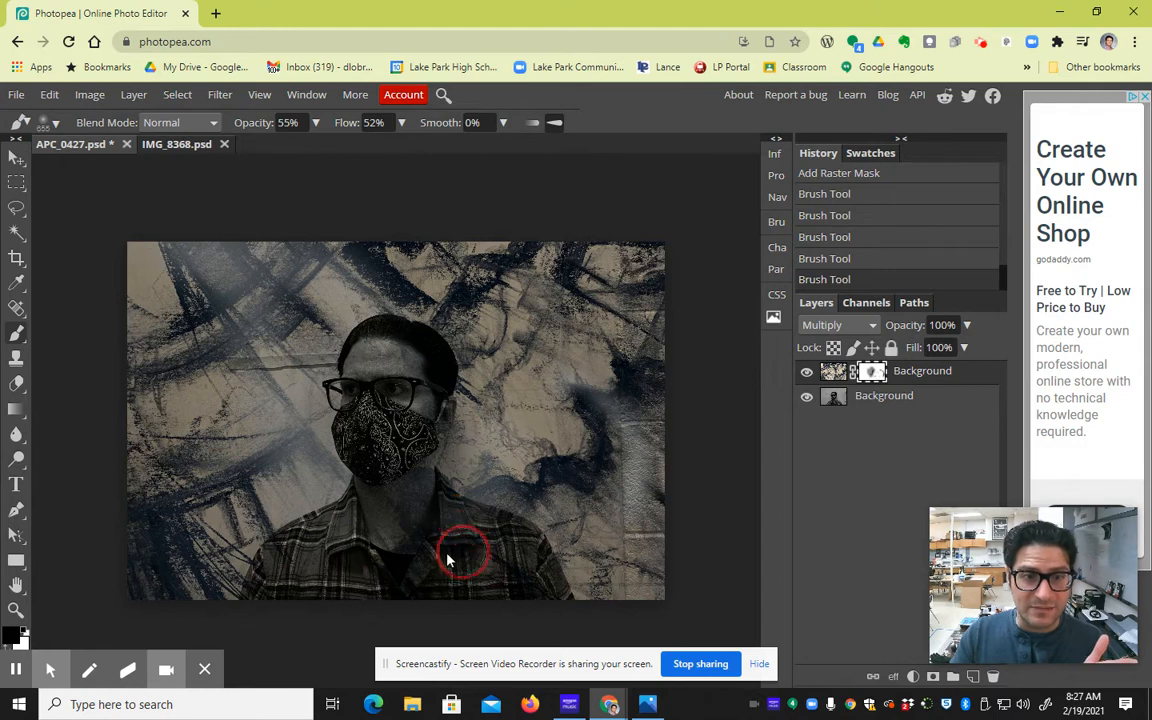
mouse_move(520, 522)
left_mouse_down()
mouse_move(553, 577)
mouse_move(576, 583)
mouse_move(623, 522)
left_mouse_up()
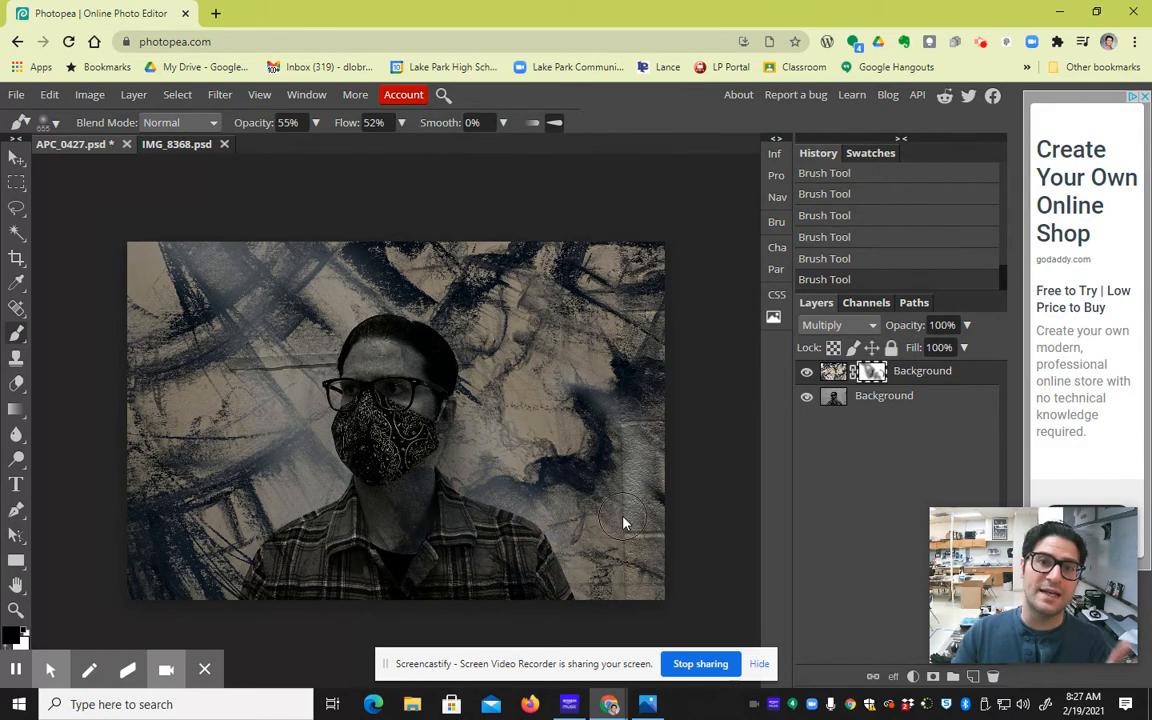
Target the drawing layer's image, try the Color Burn and Linear Burn blend modes, and set the layer to Lighten.
left_click(840, 372)
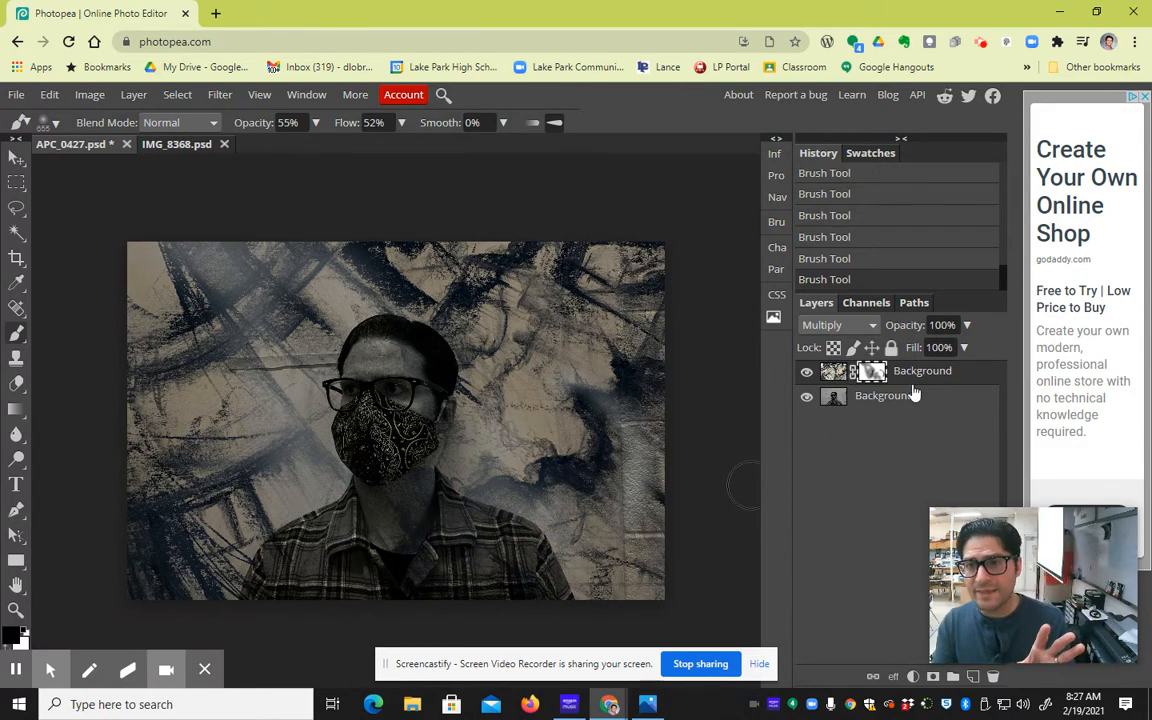
left_click(852, 326)
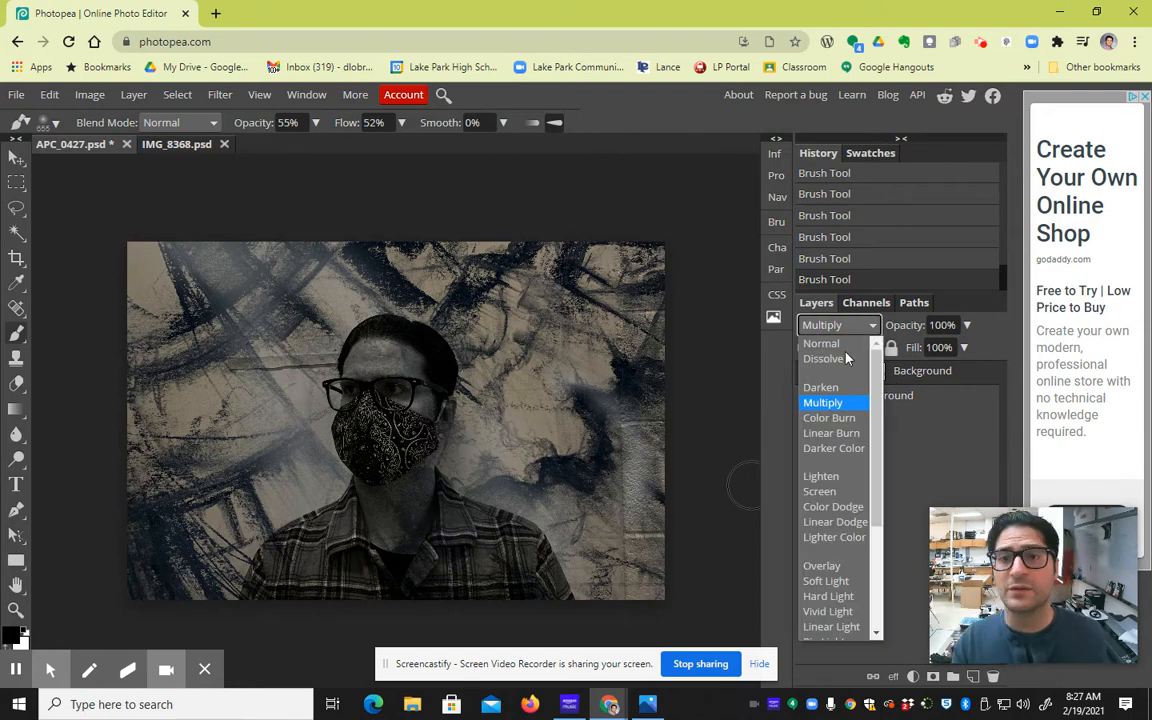
left_click(835, 427)
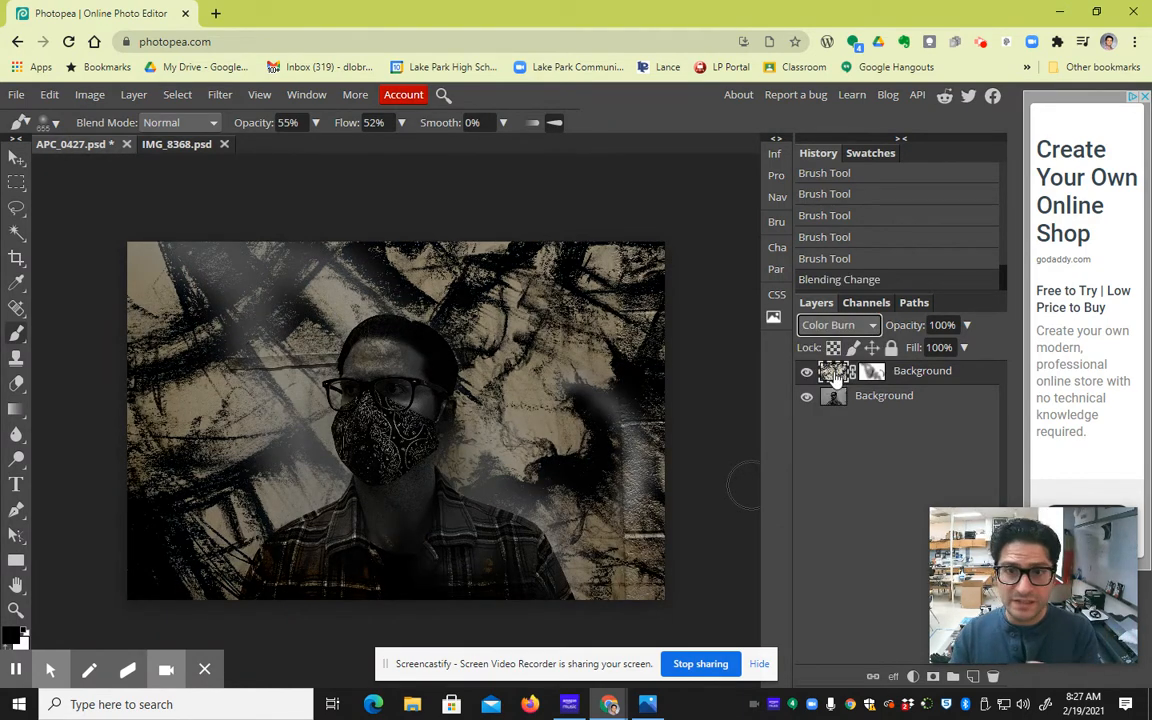
left_click(836, 326)
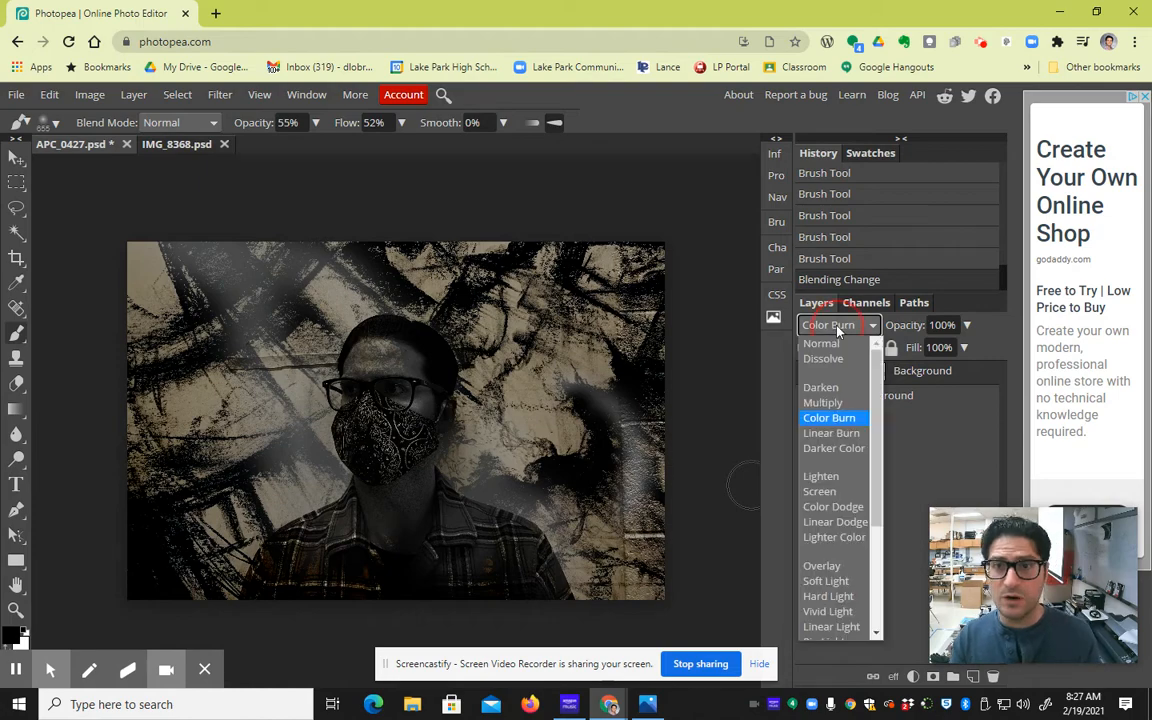
left_click(830, 433)
key("Down")
key("Down")
key("Up")
key("Down")
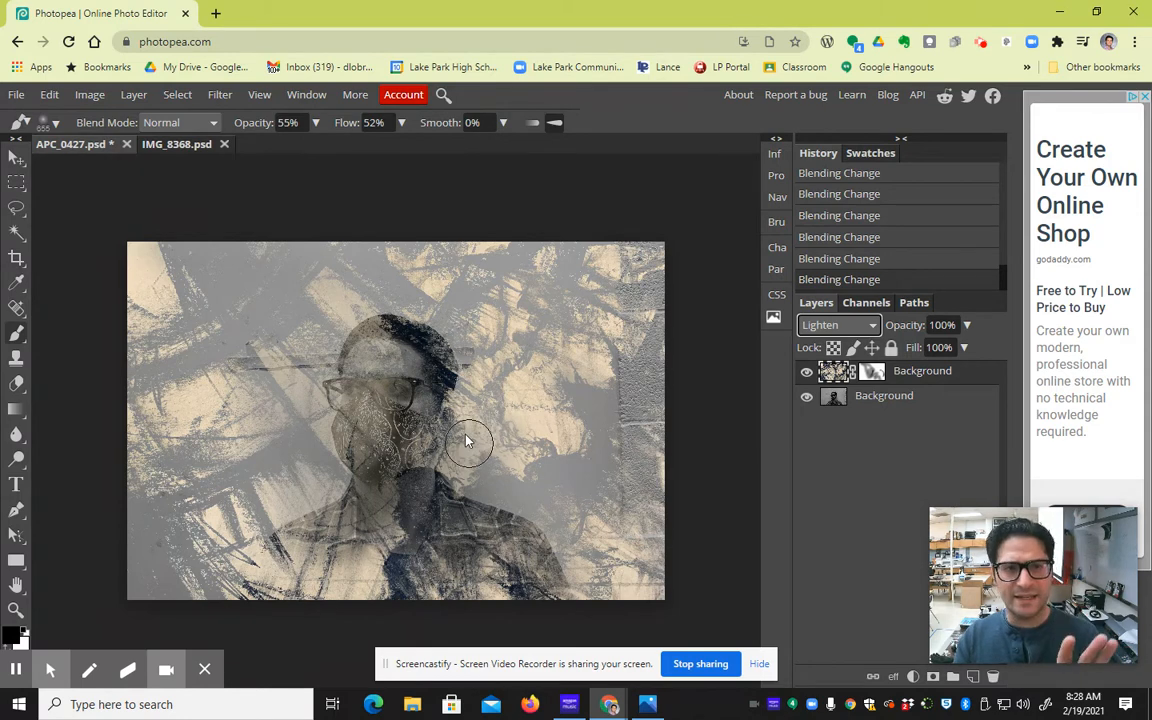
Crop the picture to about 2394 by 2231 px, keeping the head and the drawn background on the side it faces.
left_click(17, 258)
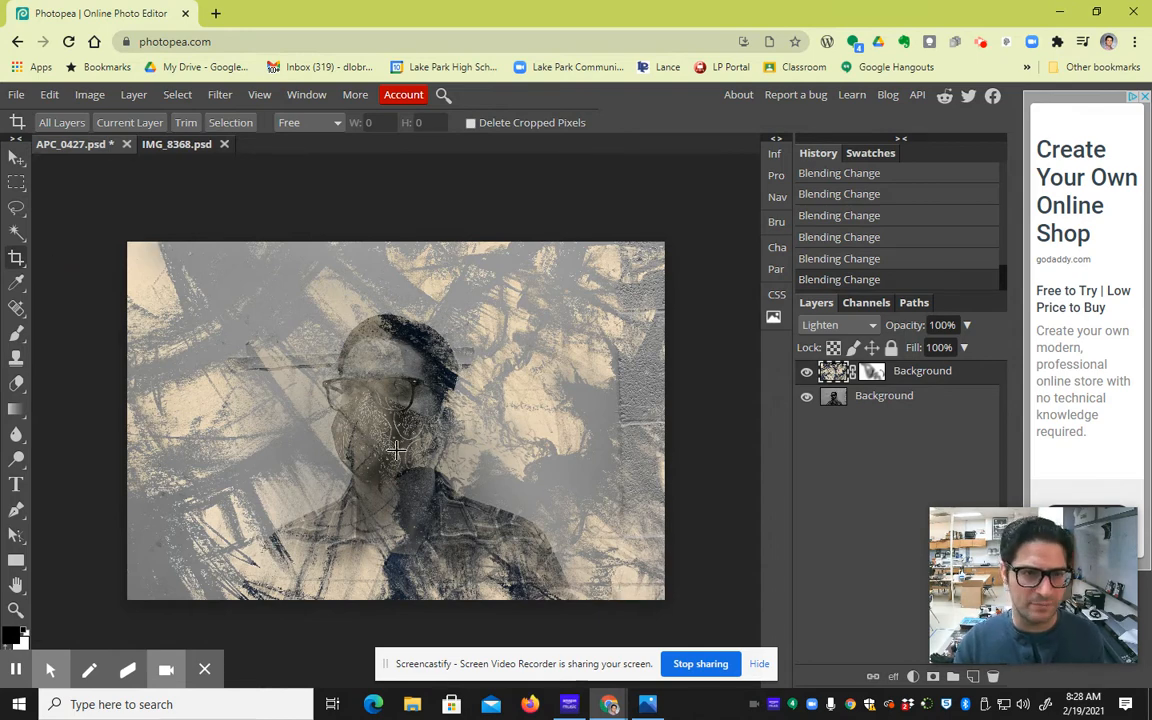
left_click_drag(555, 599, 161, 258)
left_click_drag(554, 262, 481, 302)
mouse_move(415, 410)
left_mouse_down()
mouse_move(375, 406)
mouse_move(395, 408)
left_mouse_up()
left_click(630, 122)
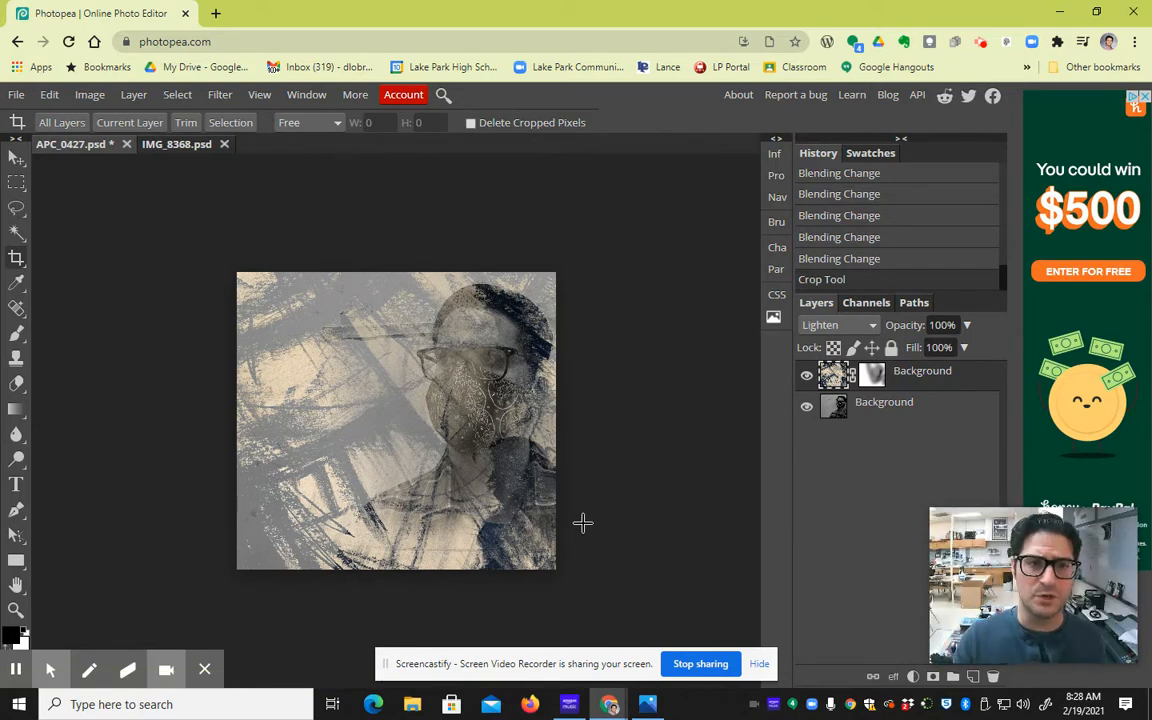
Save the composition as a PSD named "SelfPortrait 2" in the Downloads folder.
left_click(15, 96)
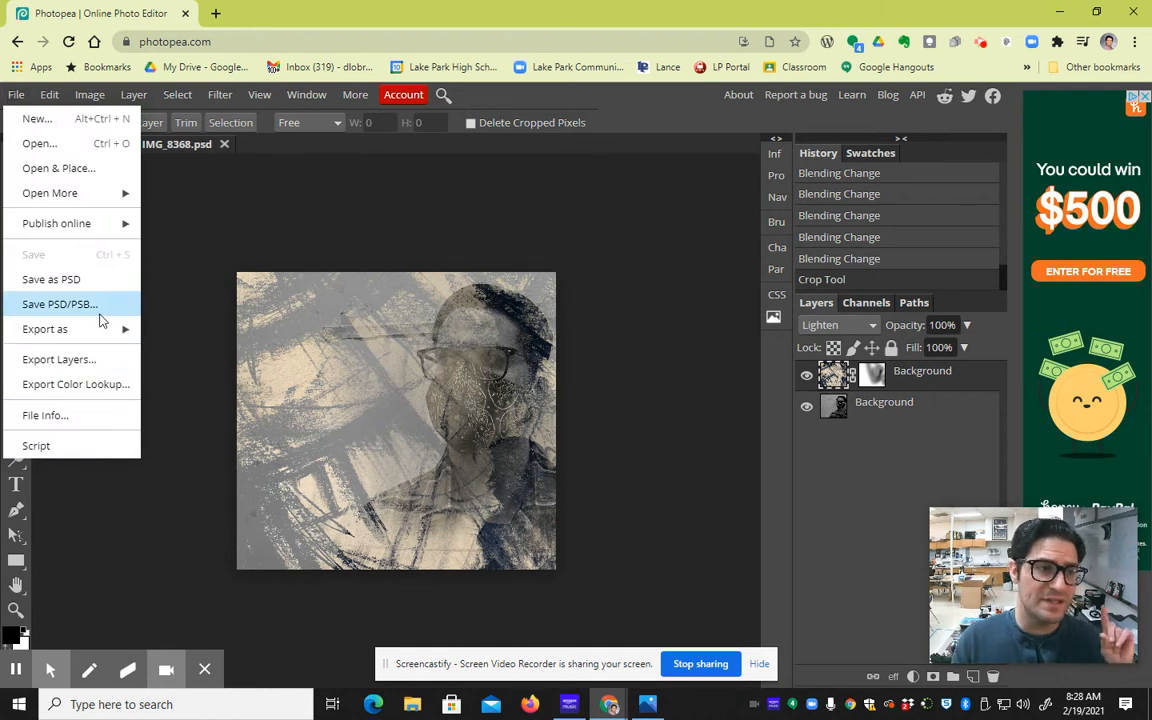
left_click(74, 284)
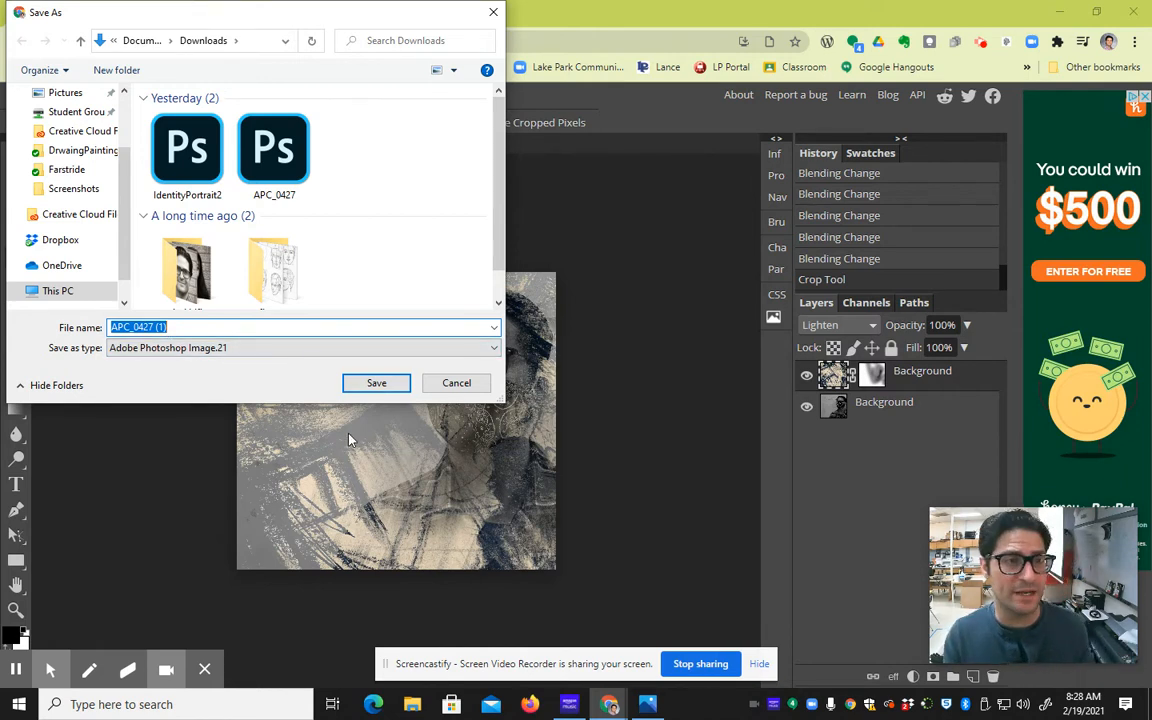
type("SelfPortrait 2")
left_click(375, 382)
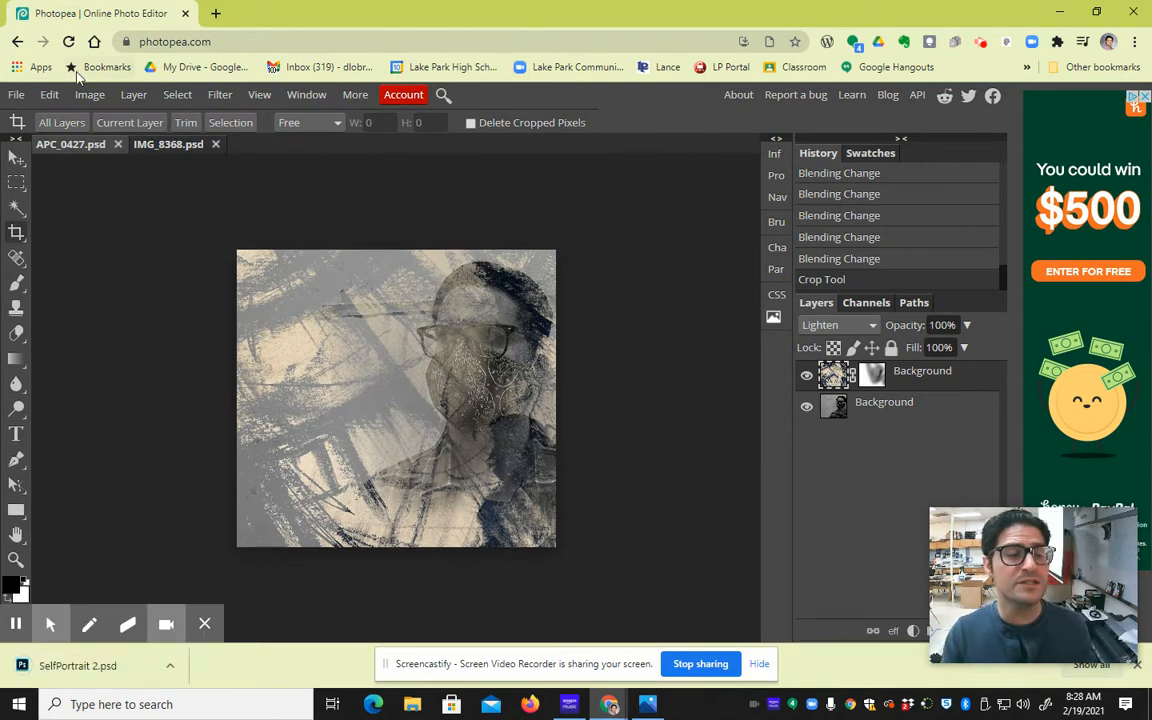
Export the composition as a JPG at 70% quality, named "SelfPortrait2", to the Downloads folder.
left_click(16, 94)
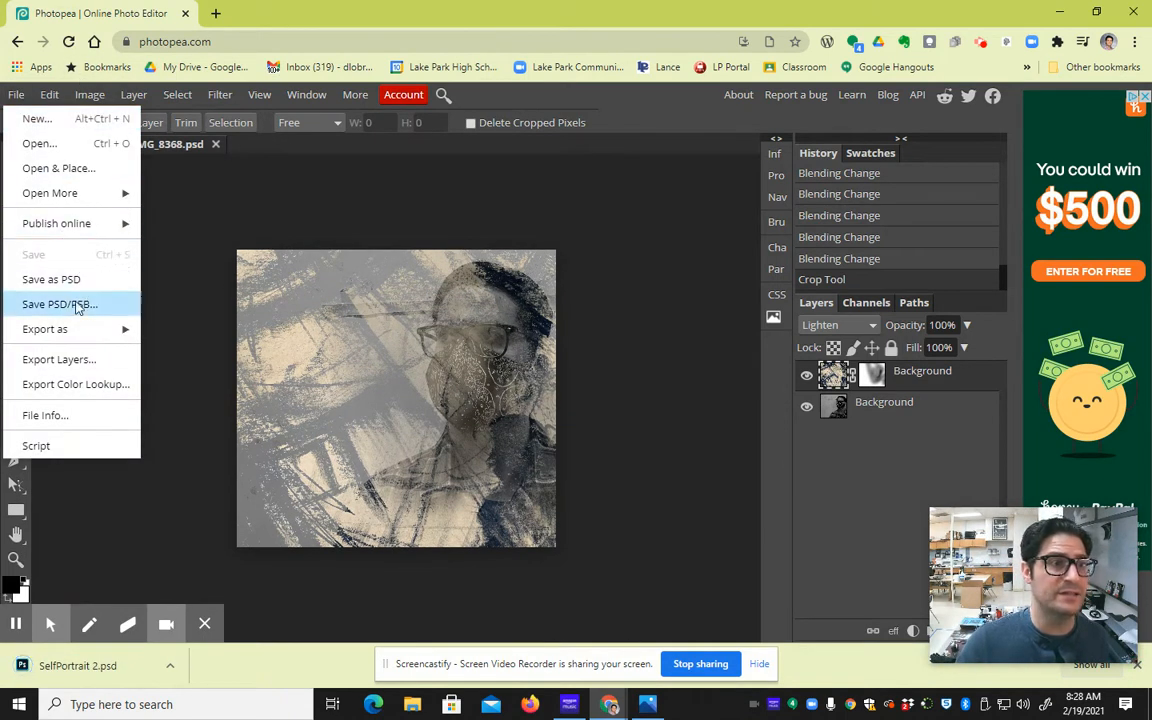
mouse_move(75, 342)
left_click(170, 360)
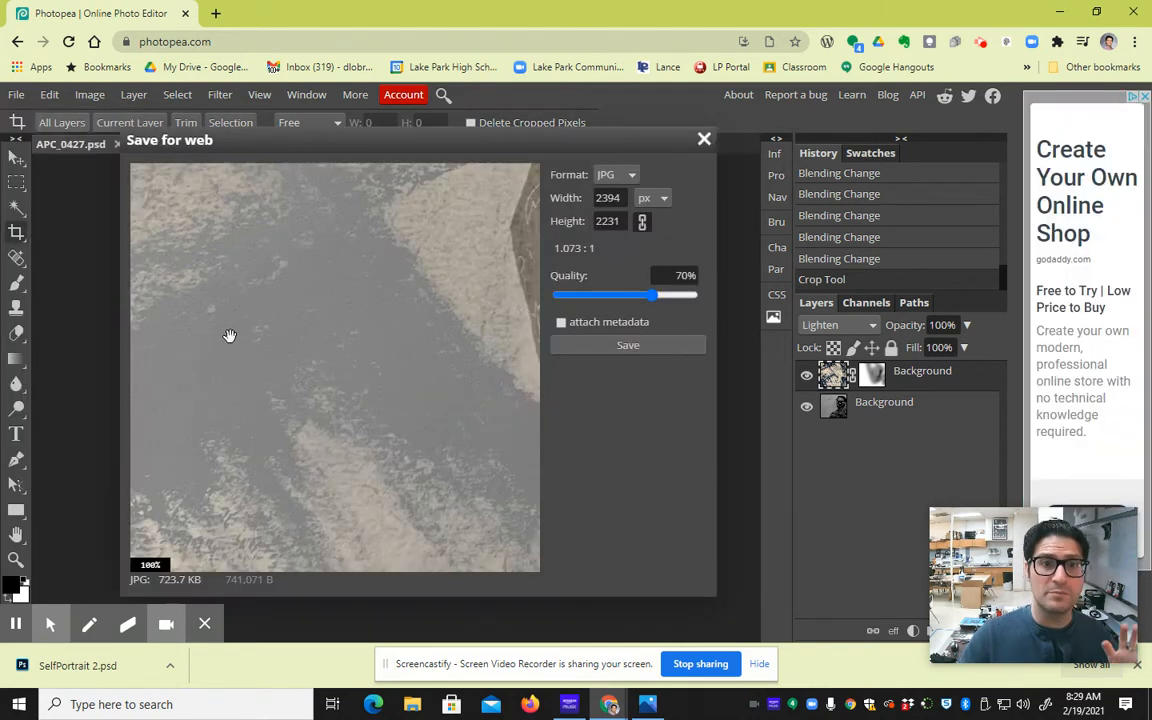
left_click(655, 300)
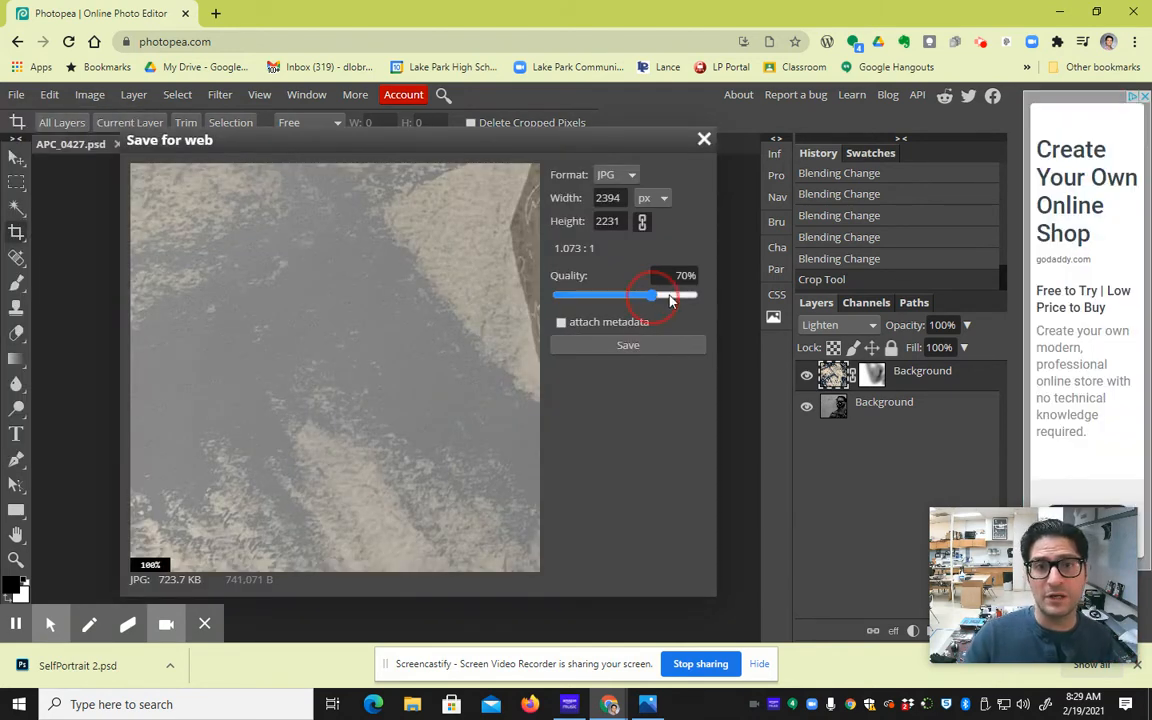
left_click(627, 346)
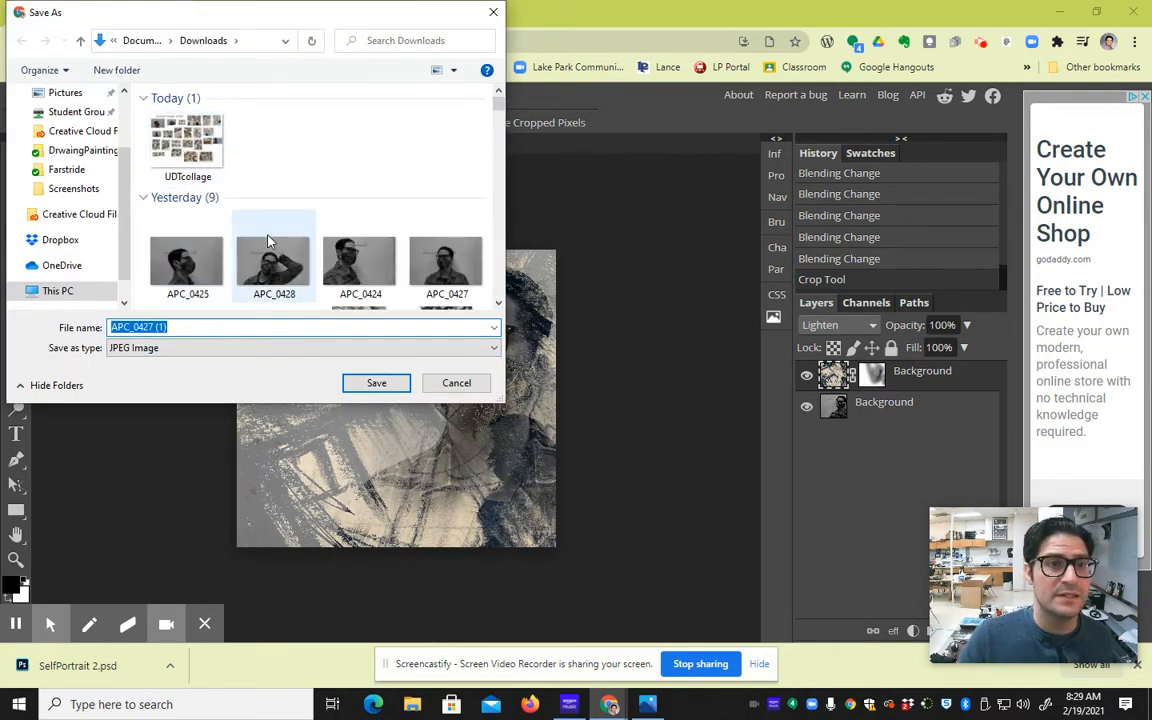
type("SelfPortrait2")
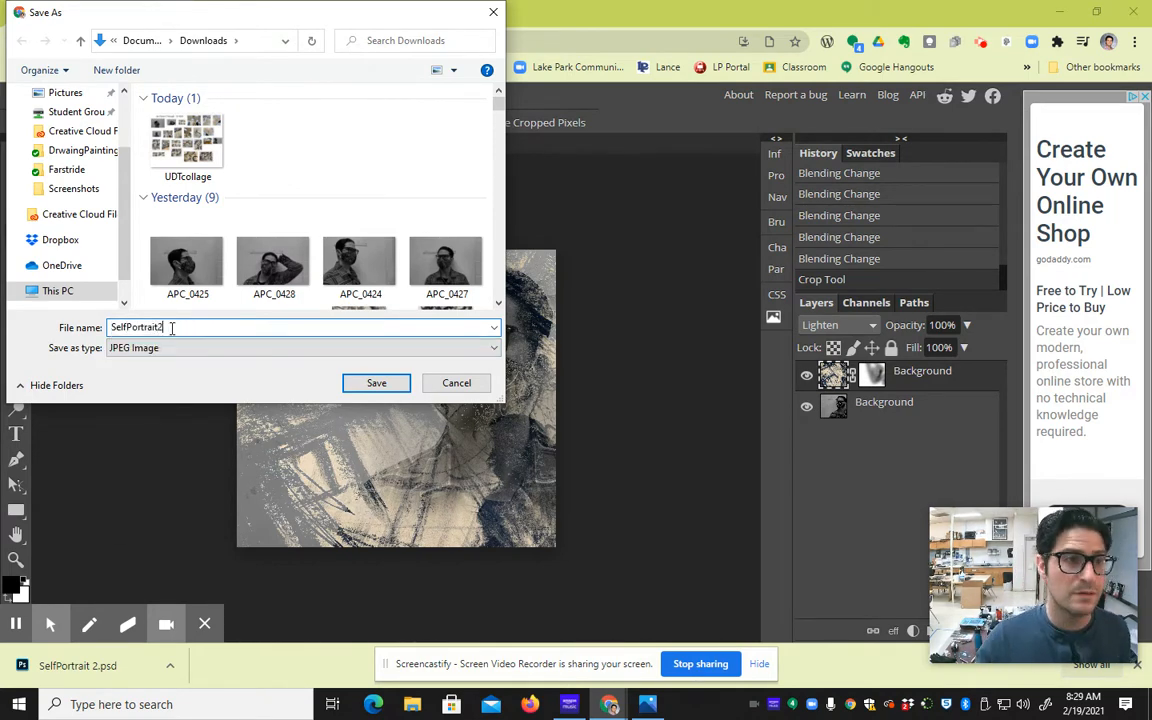
left_click(376, 383)
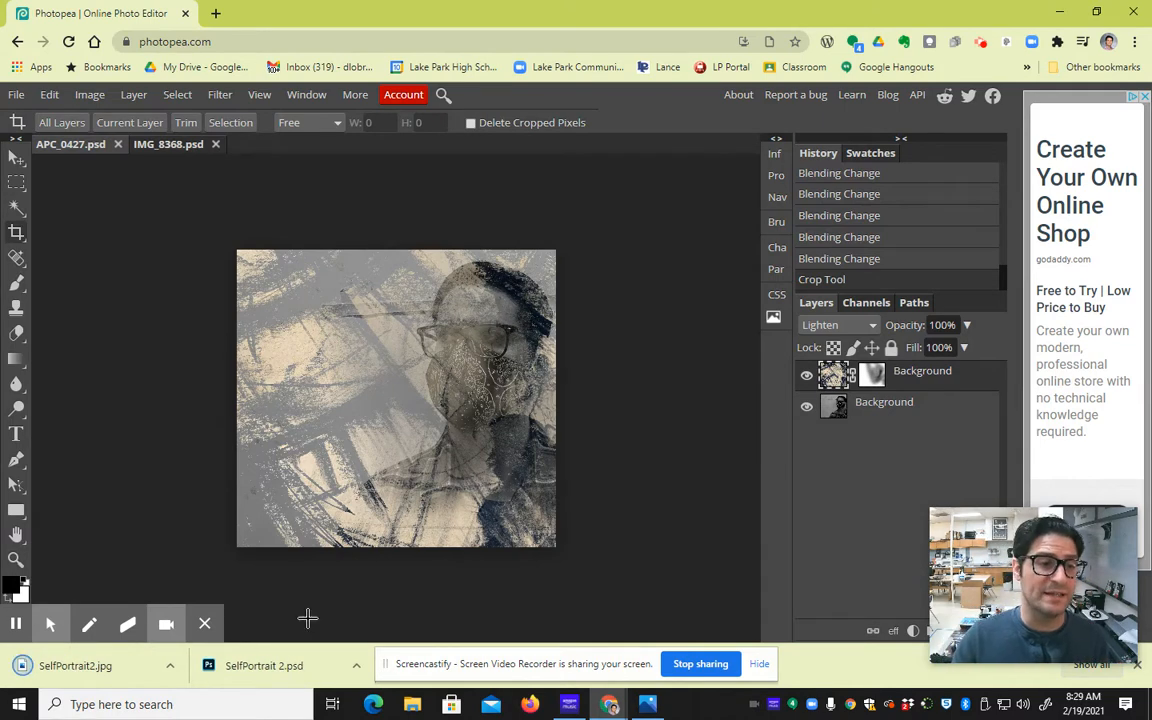
View SelfPortrait2.jpg in Photos, locate SelfPortrait 2.psd in the Downloads folder, and return to Photopea.
left_click(121, 667)
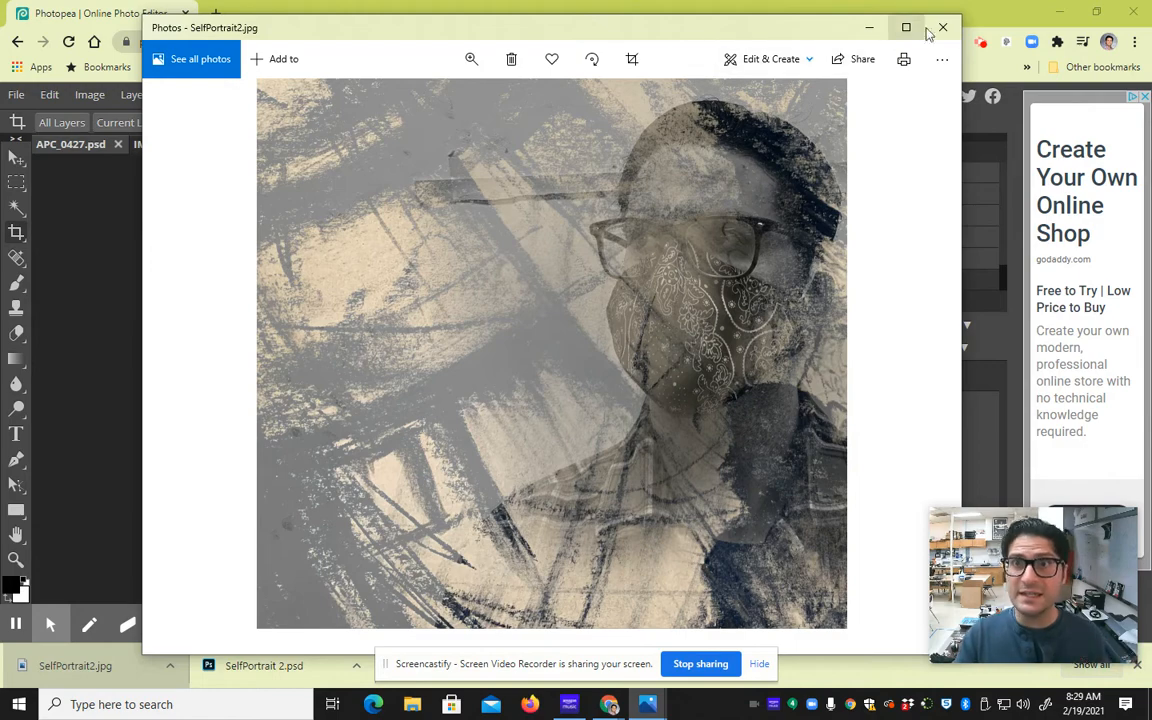
left_click(944, 30)
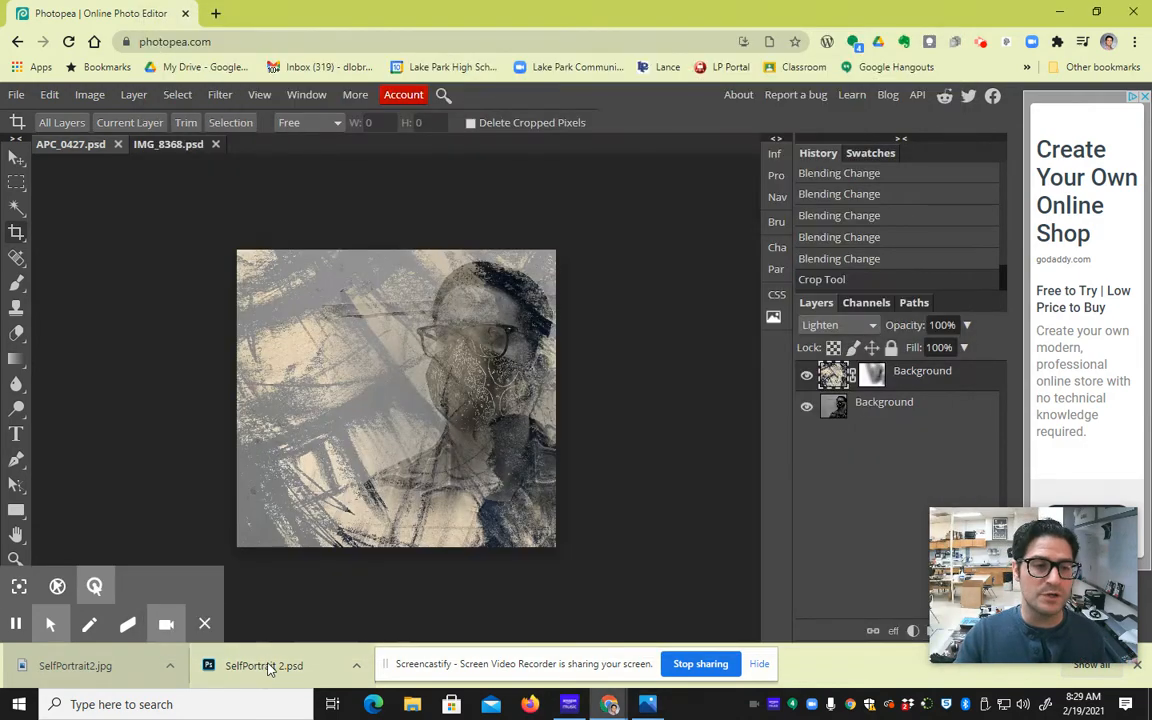
left_click(356, 665)
left_click(406, 611)
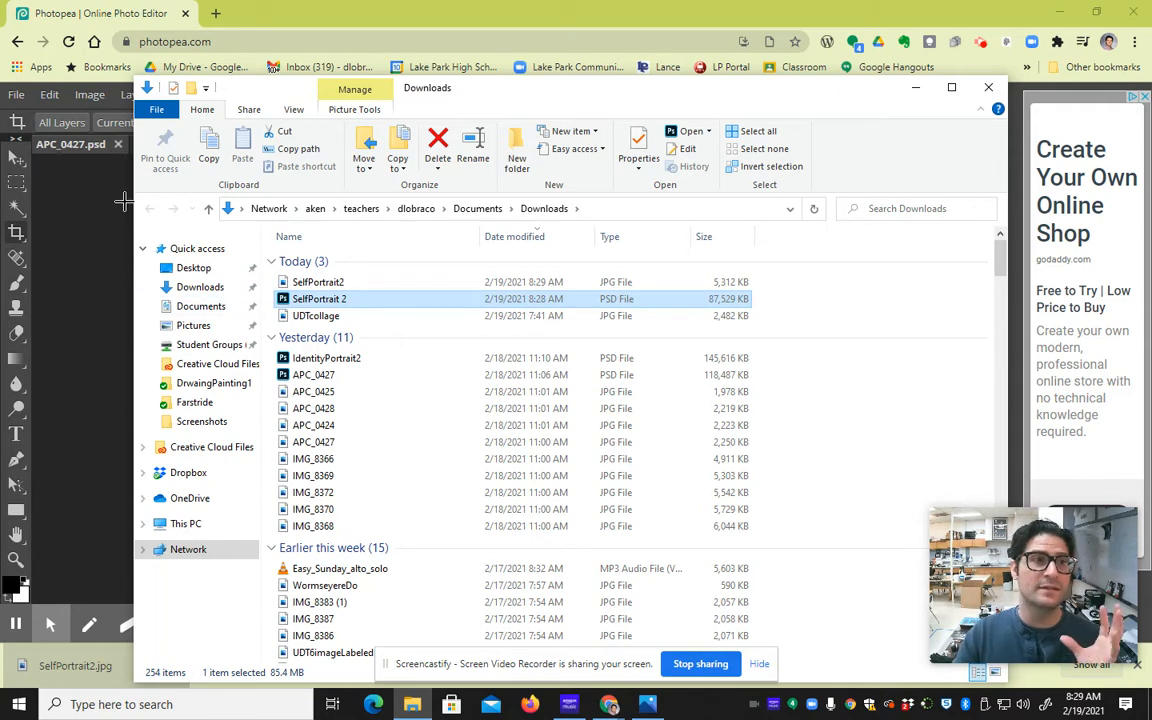
left_click(307, 22)
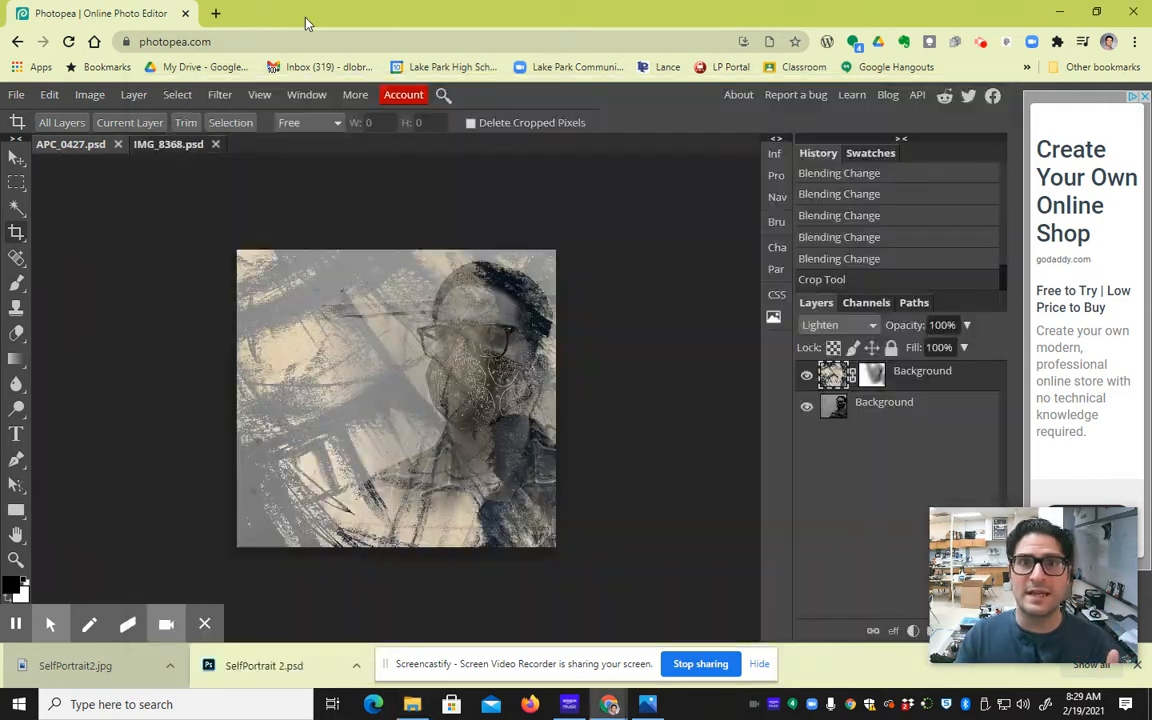